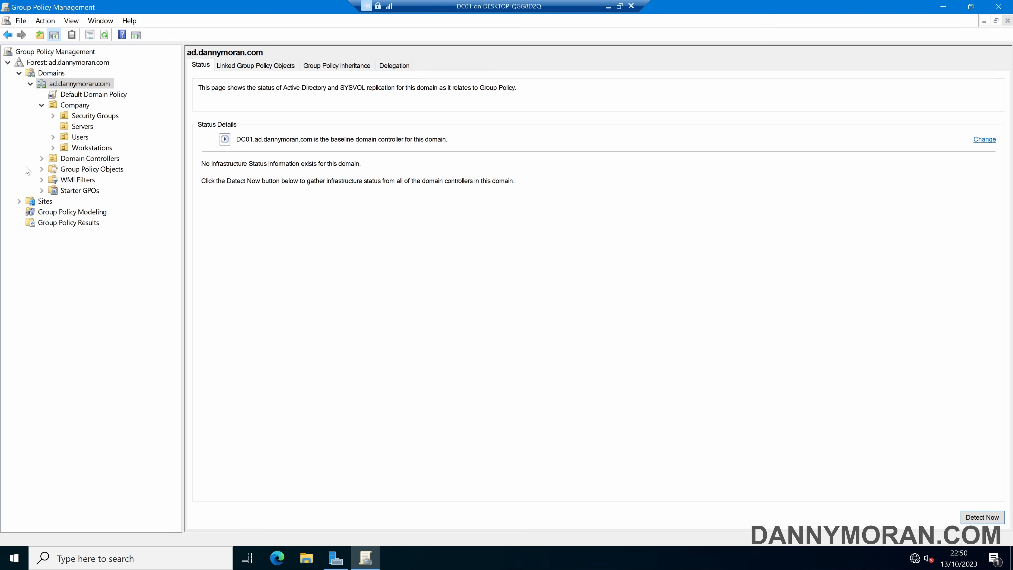
Step: Link the background-black GPO from the Group Policy Objects container to the domain root
{"action": "left_click", "coordinate": [41, 169]}
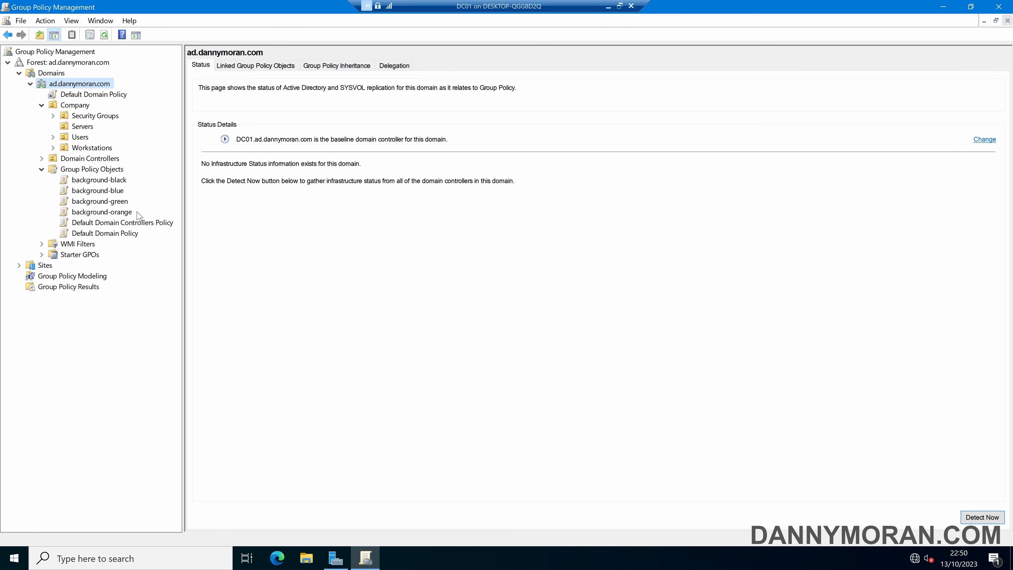
{"action": "left_click", "coordinate": [100, 180]}
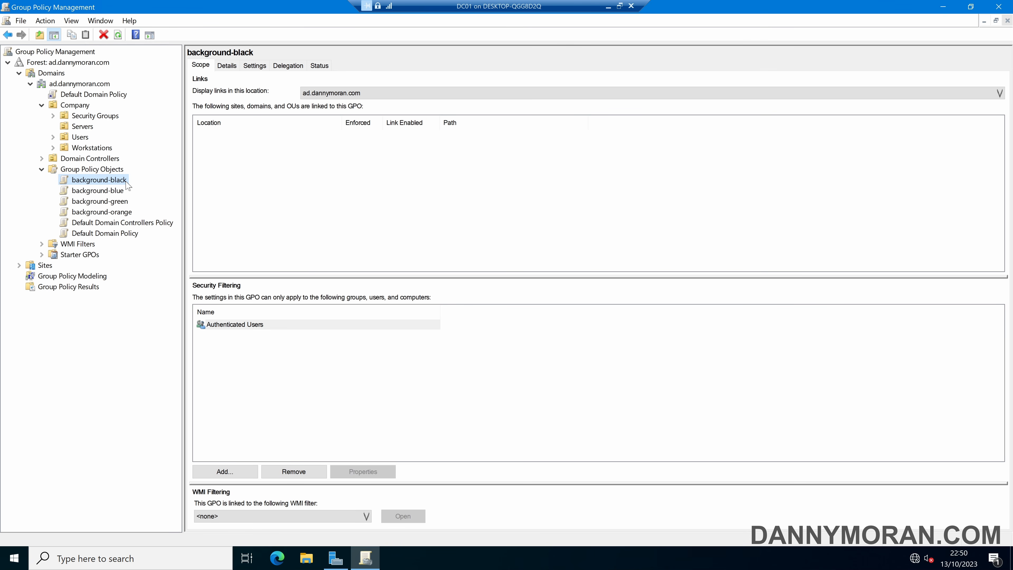
{"action": "left_click_drag", "start_coordinate": [127, 184], "coordinate": [100, 88]}
{"action": "left_click", "coordinate": [546, 306]}
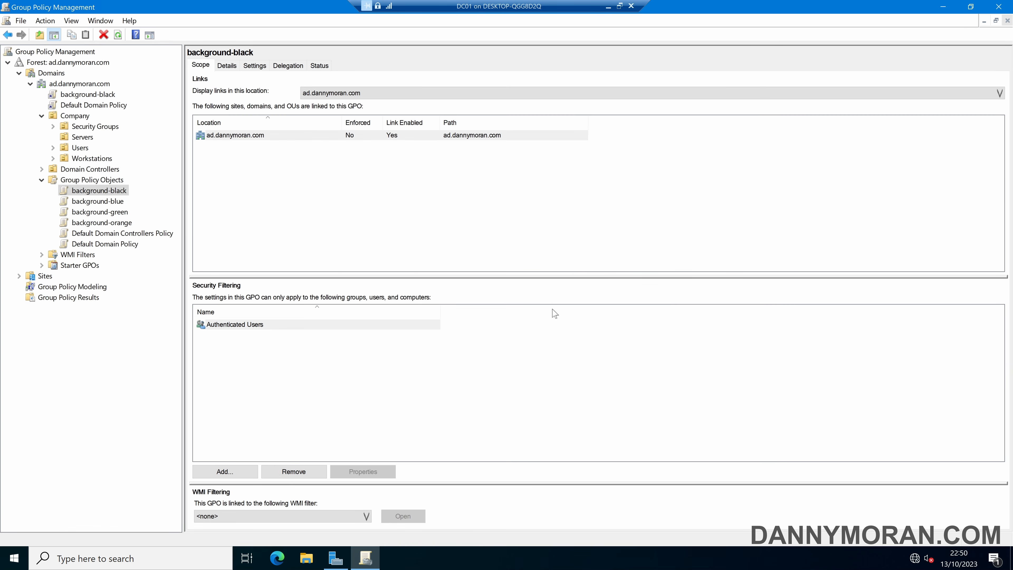
Step: Link the background-green GPO to the Company OU and the background-orange GPO to the Users OU under Company
{"action": "left_click_drag", "start_coordinate": [103, 213], "coordinate": [77, 120]}
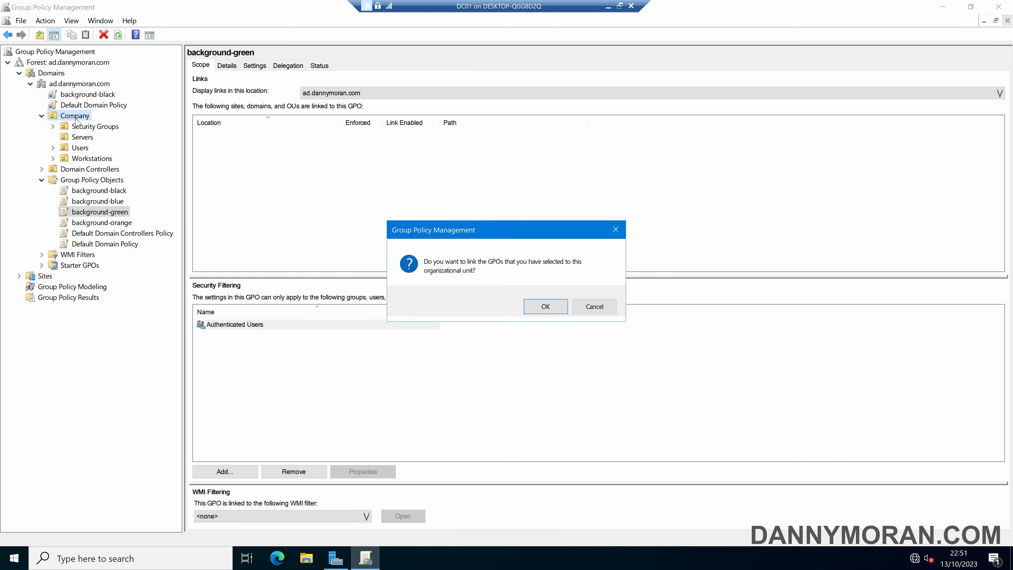
{"action": "left_click", "coordinate": [545, 307]}
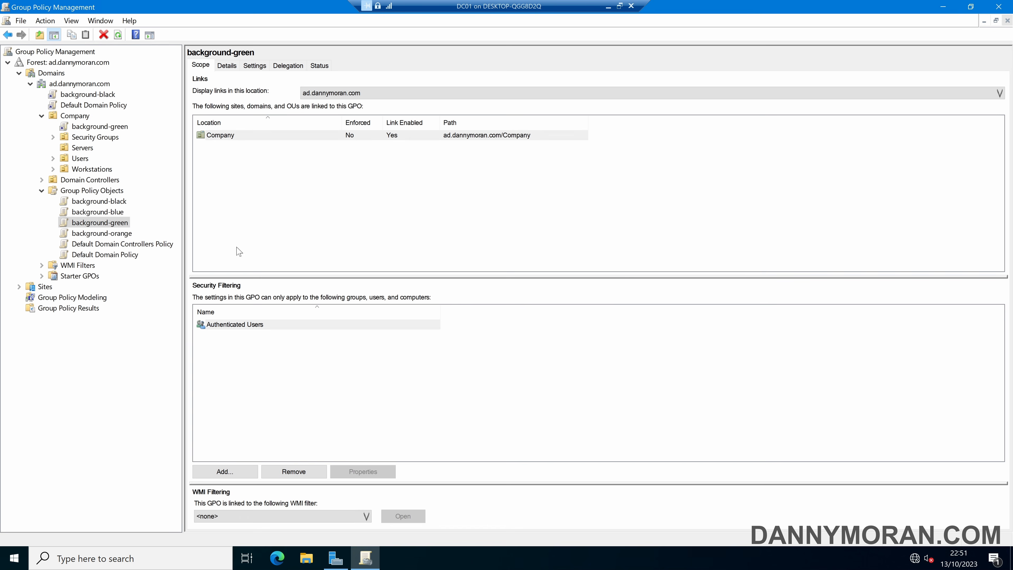
{"action": "left_click", "coordinate": [117, 234]}
{"action": "left_click_drag", "start_coordinate": [118, 239], "coordinate": [77, 164]}
{"action": "left_click", "coordinate": [545, 307]}
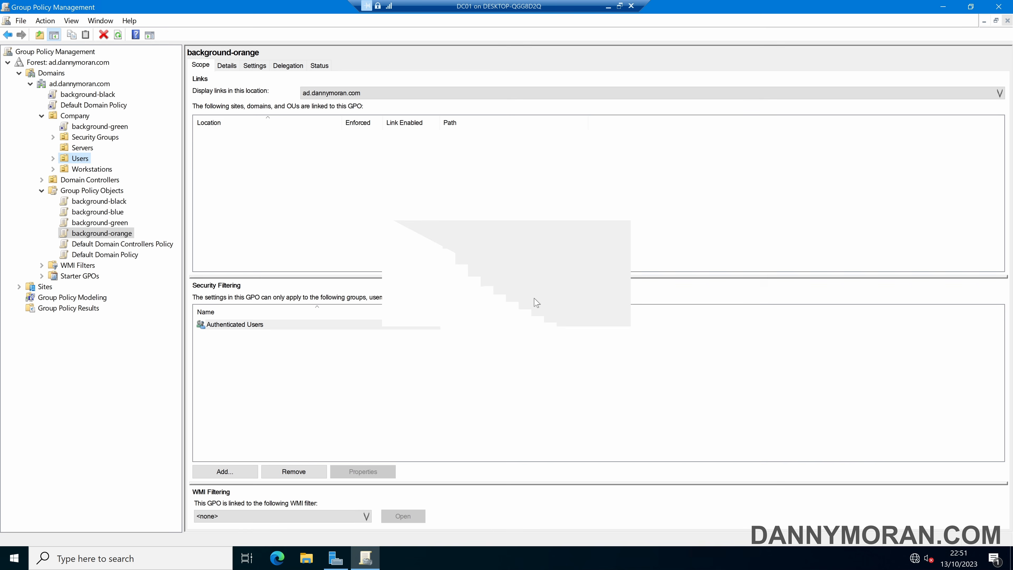
{"action": "left_click", "coordinate": [80, 116]}
{"action": "left_click", "coordinate": [83, 160]}
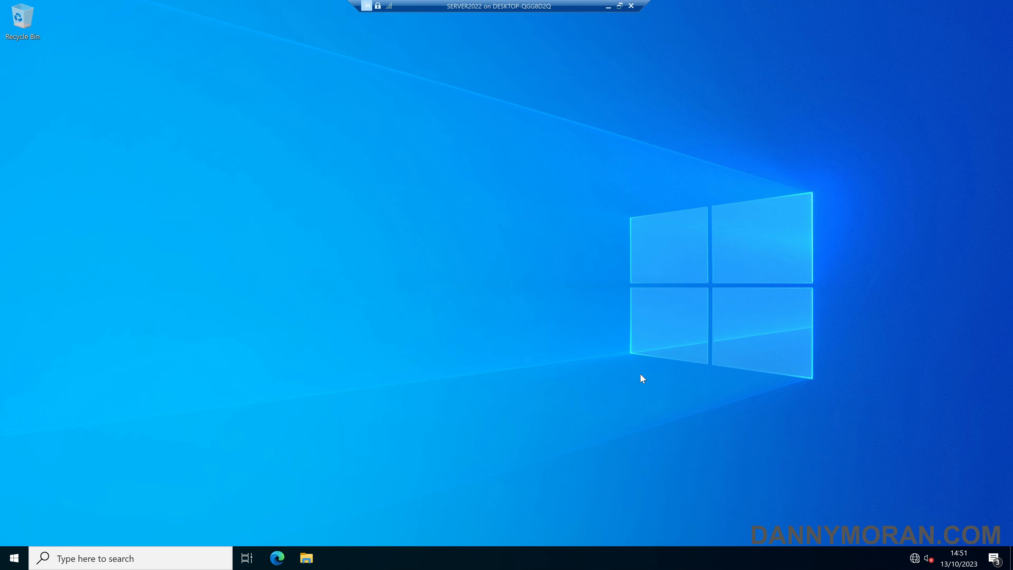
Step: On SERVER2022, sign out and sign back in to the AD domain with the user name and account password
{"action": "right_click", "coordinate": [14, 558]}
{"action": "mouse_move", "coordinate": [53, 518]}
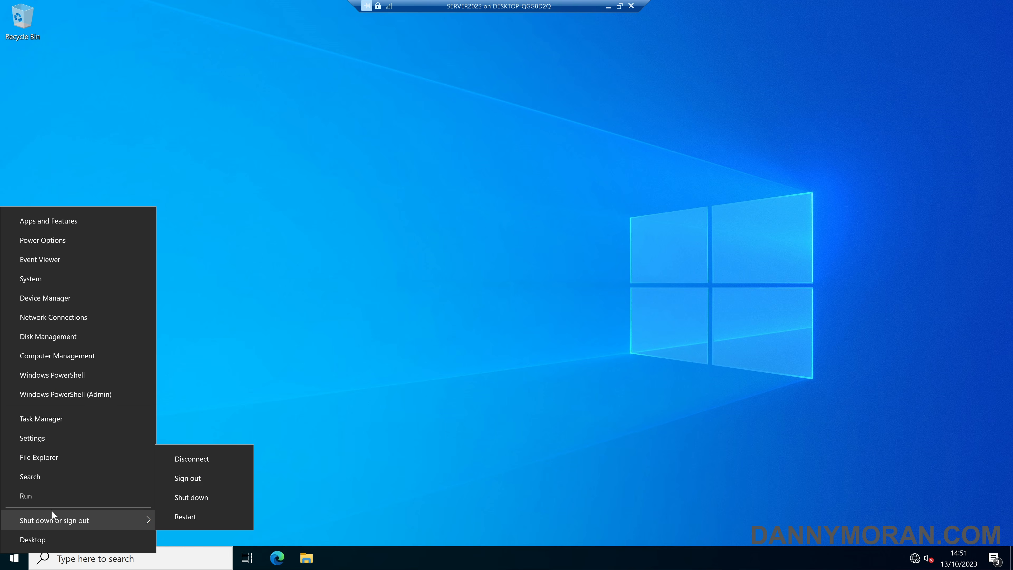
{"action": "left_click", "coordinate": [206, 479]}
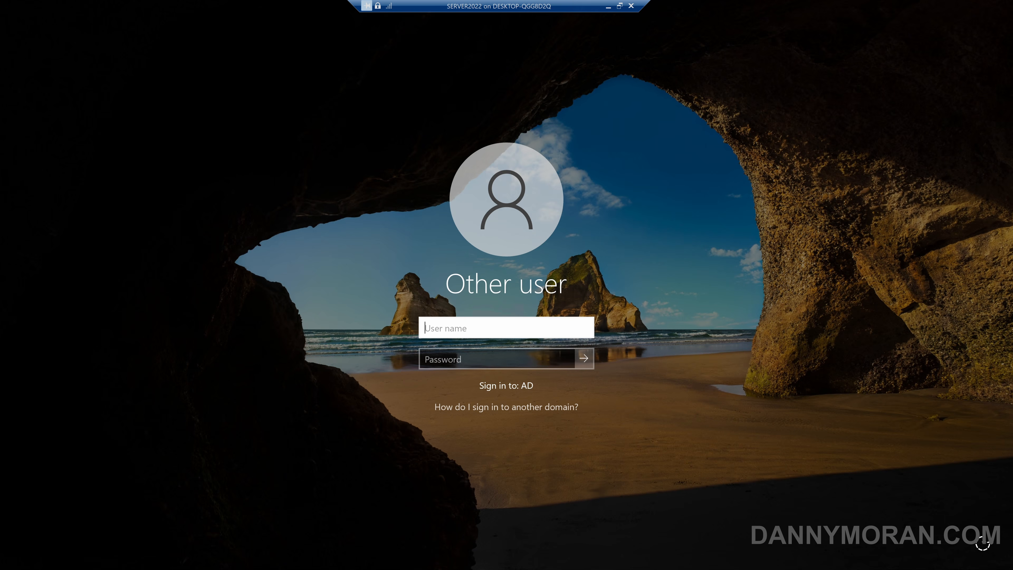
{"action": "type", "text": "Danny"}
{"action": "key", "text": "Tab"}
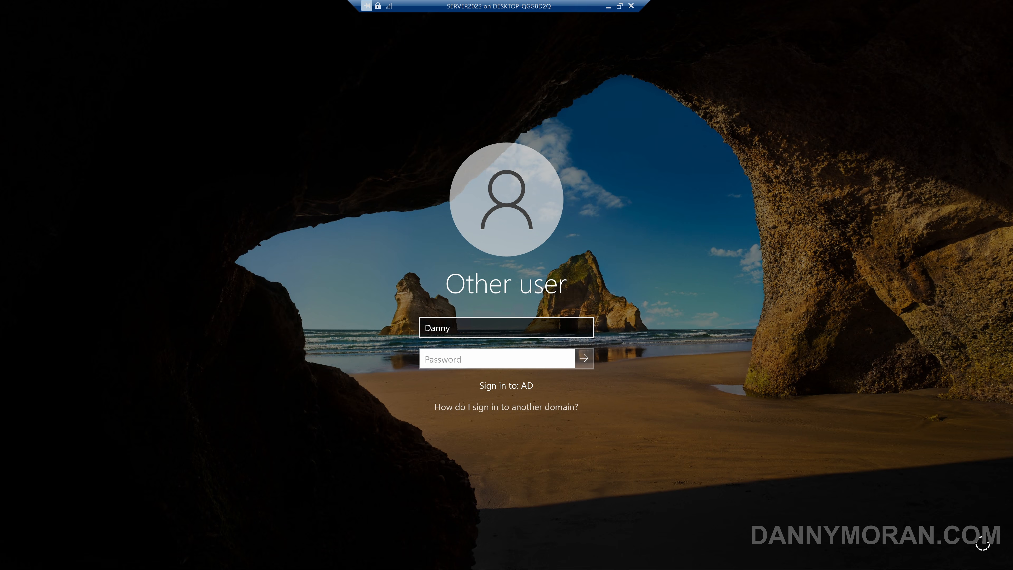
{"action": "type", "text": "*********"}
{"action": "key", "text": "Return"}
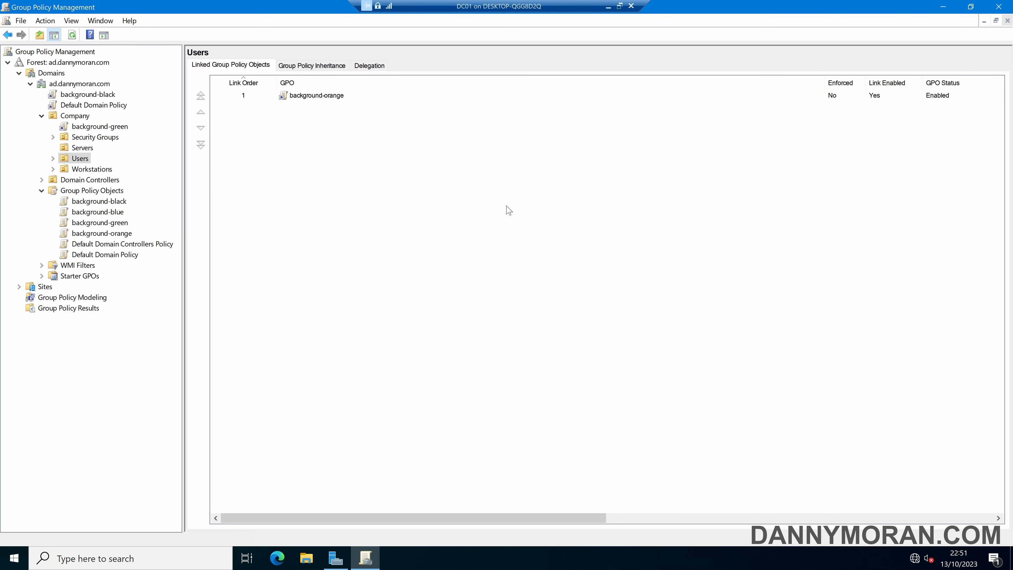
Step: On DC01, examine the Users OU's Group Policy inheritance and the scopes of the linked background-black, background-green and background-orange GPOs
{"action": "left_click", "coordinate": [325, 97]}
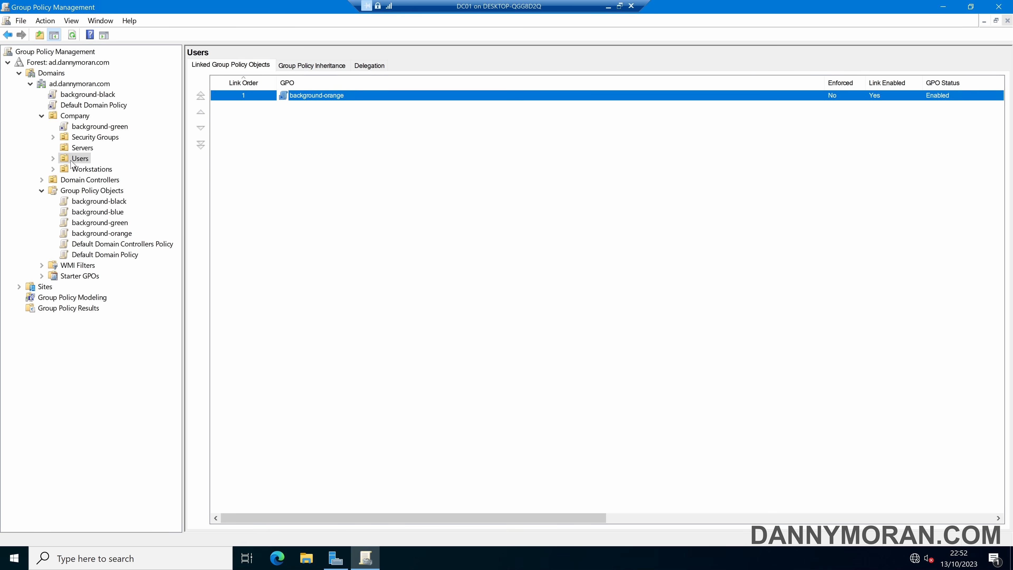
{"action": "left_click", "coordinate": [293, 67]}
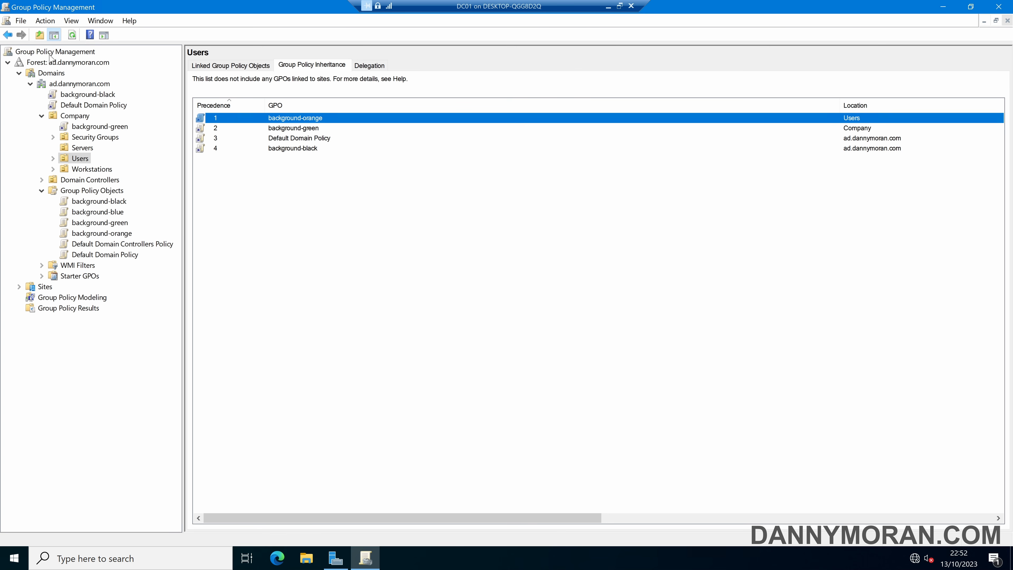
{"action": "left_click", "coordinate": [87, 95]}
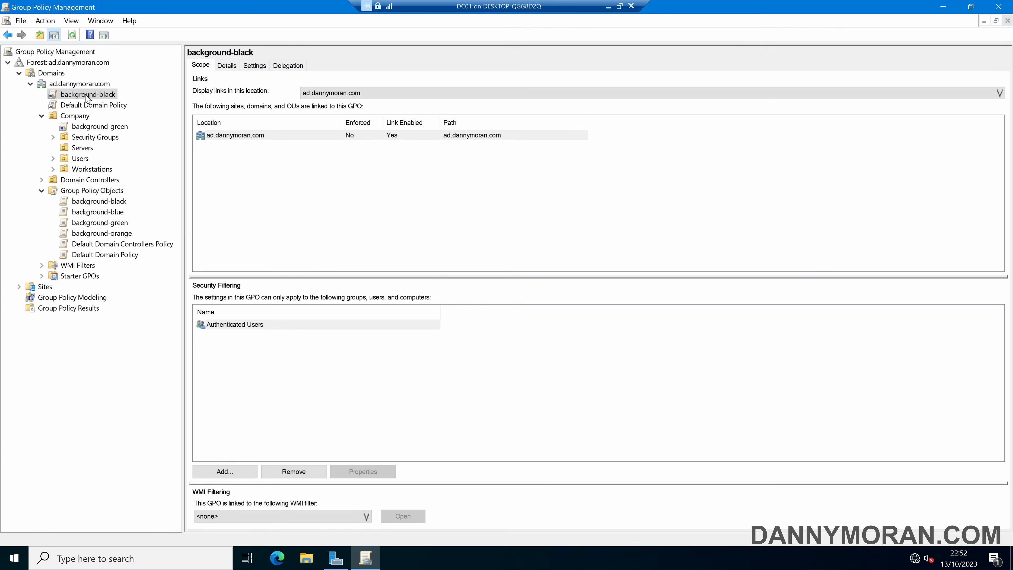
{"action": "left_click", "coordinate": [98, 127]}
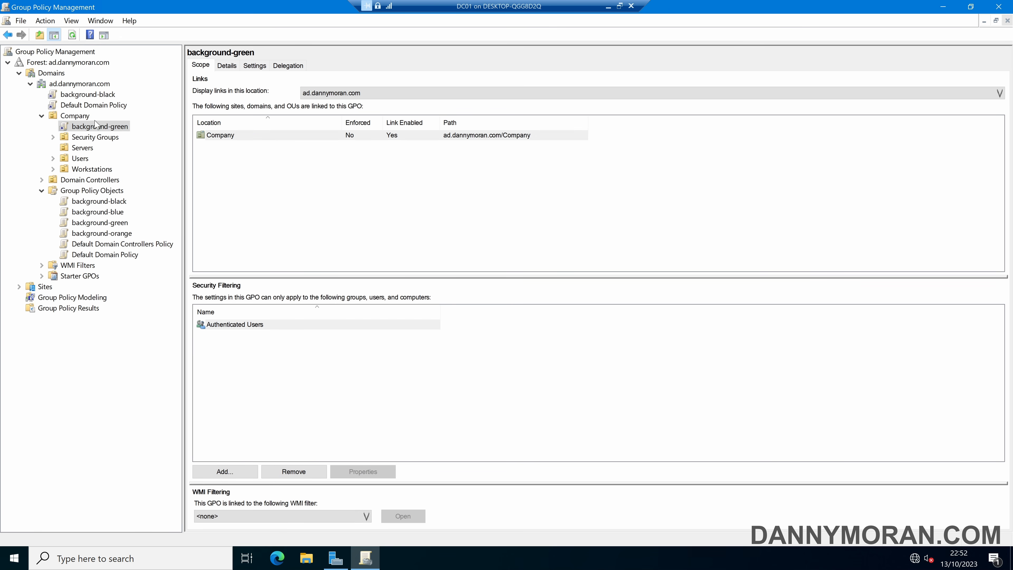
{"action": "left_click", "coordinate": [53, 159]}
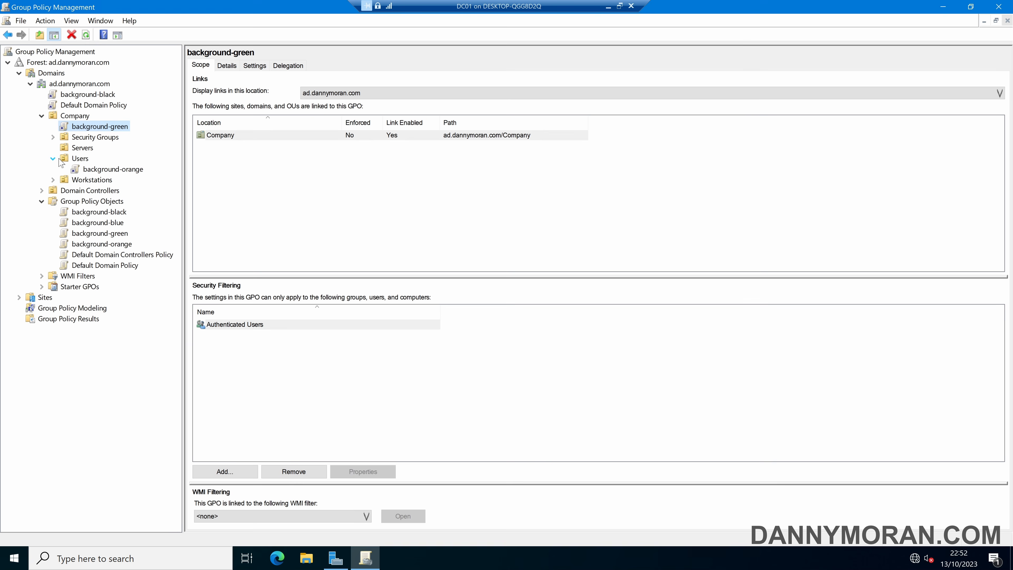
{"action": "left_click", "coordinate": [114, 170]}
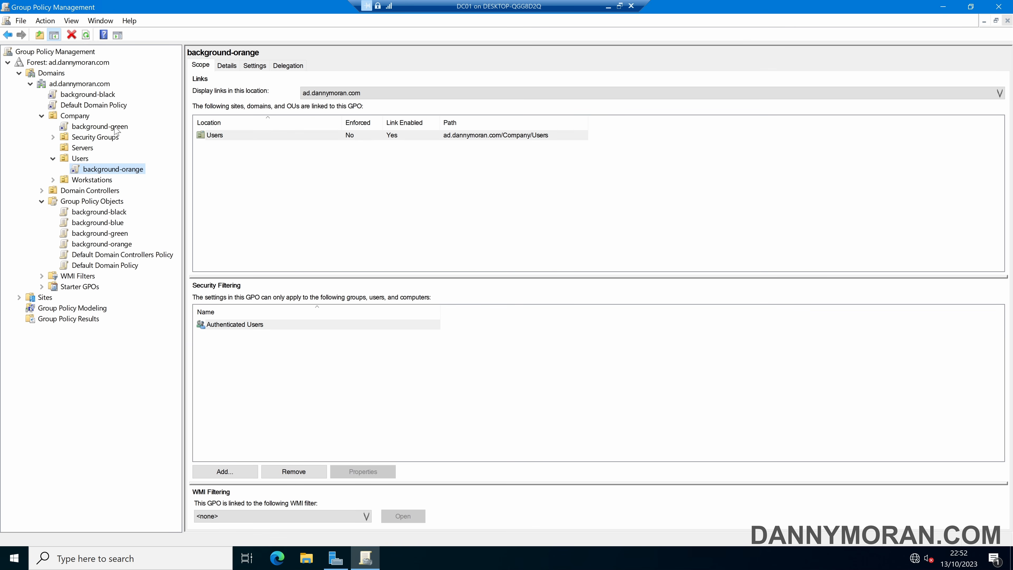
{"action": "left_click", "coordinate": [79, 159]}
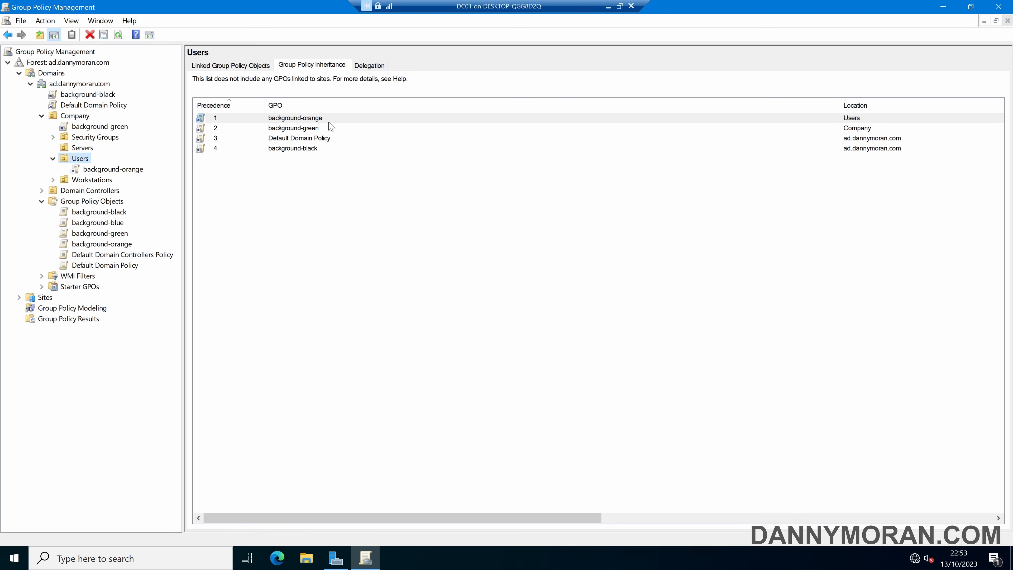
Step: Link the background-blue GPO to the Users OU and compare its inheritance precedence with background-orange
{"action": "left_click", "coordinate": [119, 224]}
{"action": "left_click_drag", "start_coordinate": [120, 227], "coordinate": [88, 162]}
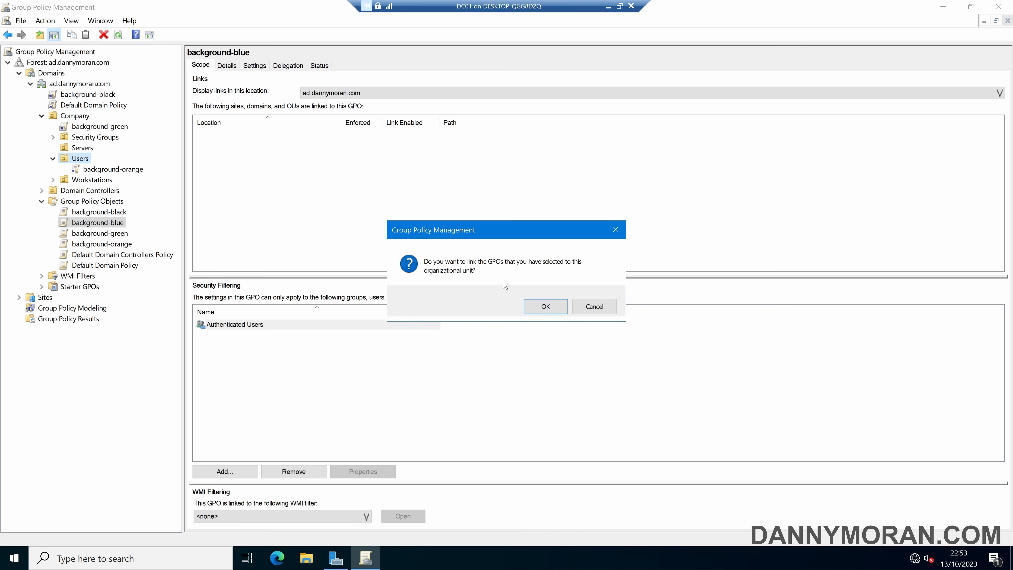
{"action": "left_click", "coordinate": [555, 306]}
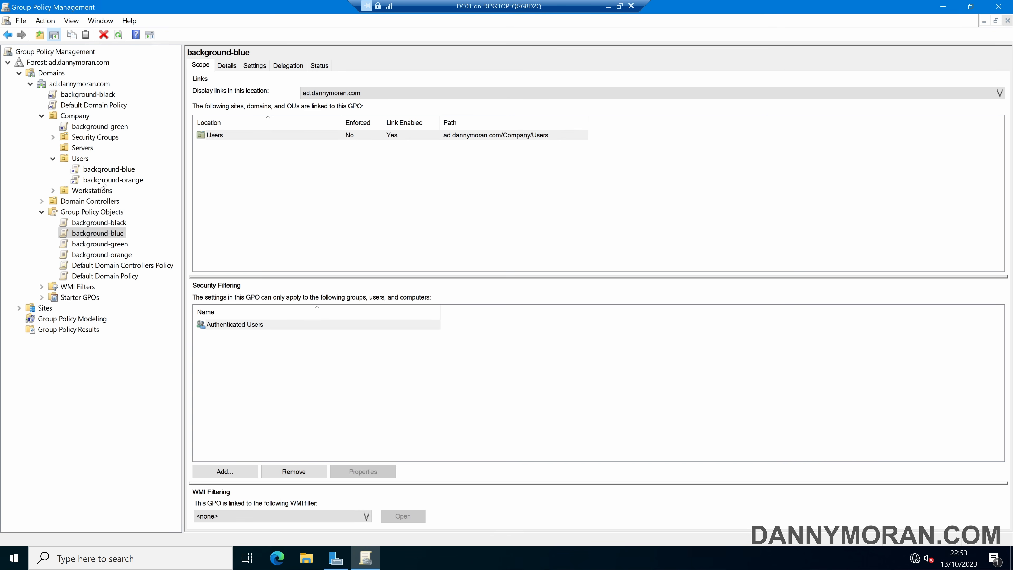
{"action": "left_click", "coordinate": [80, 159]}
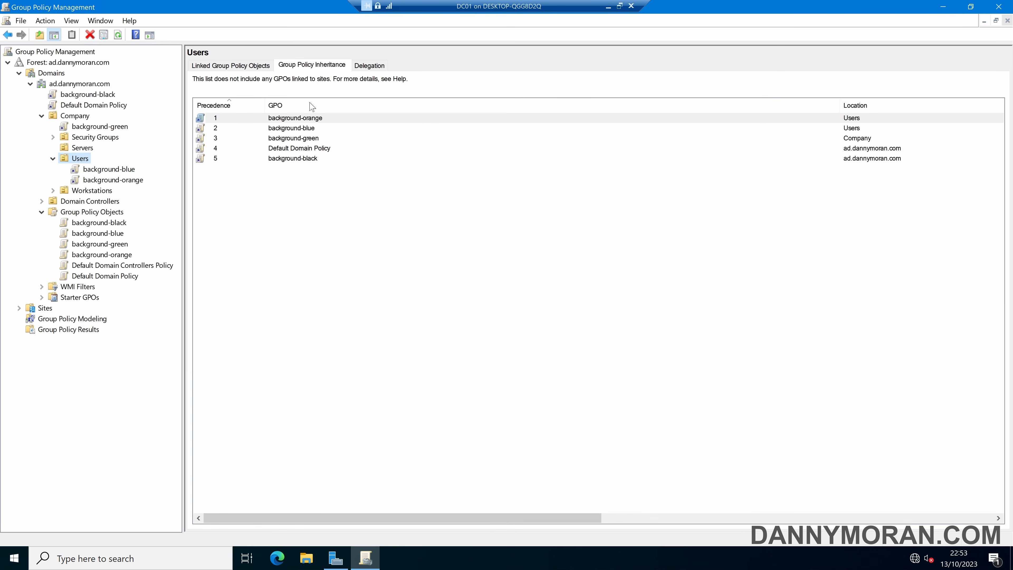
{"action": "left_click", "coordinate": [324, 119]}
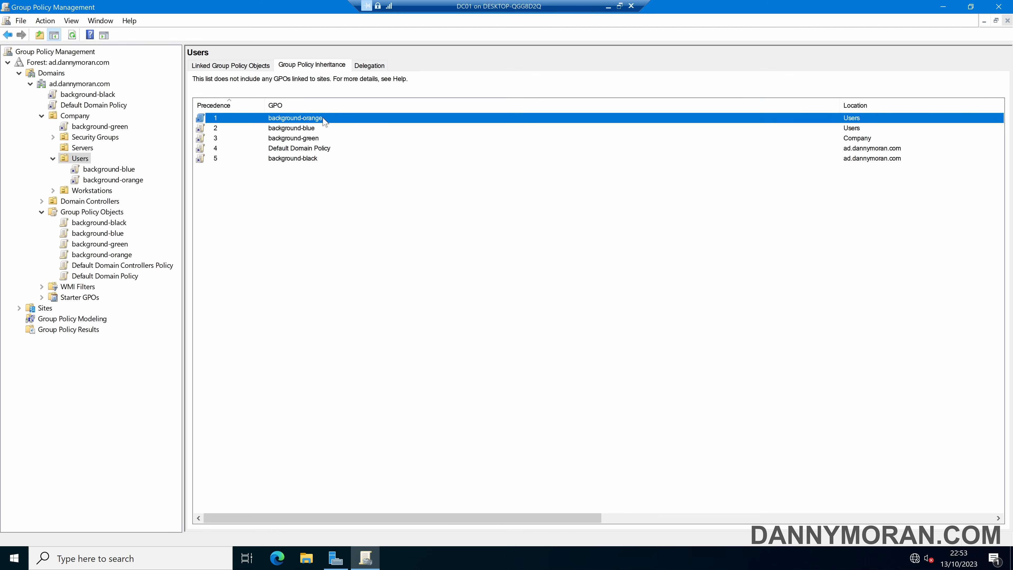
{"action": "left_click", "coordinate": [324, 129]}
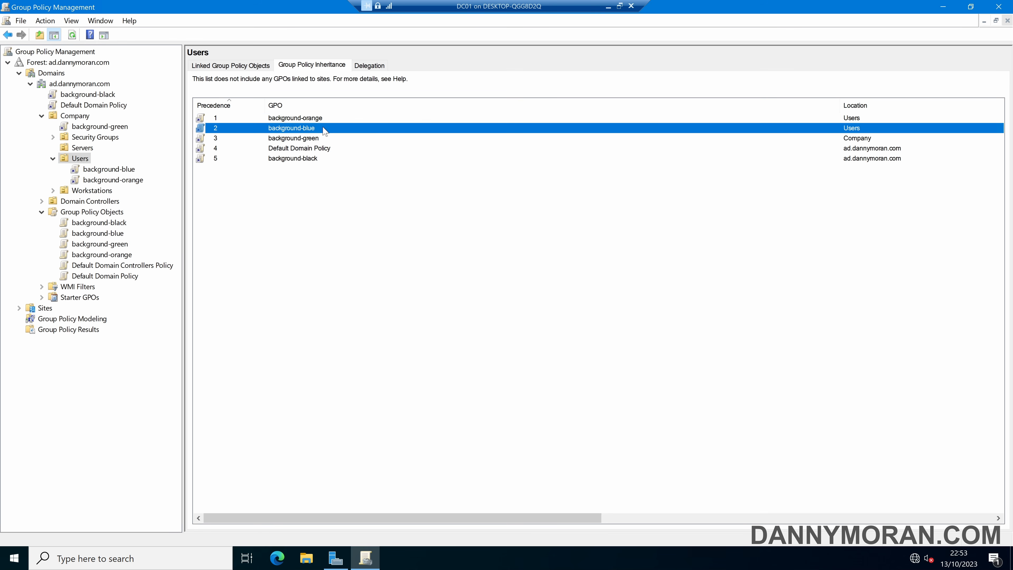
{"action": "left_click", "coordinate": [328, 119]}
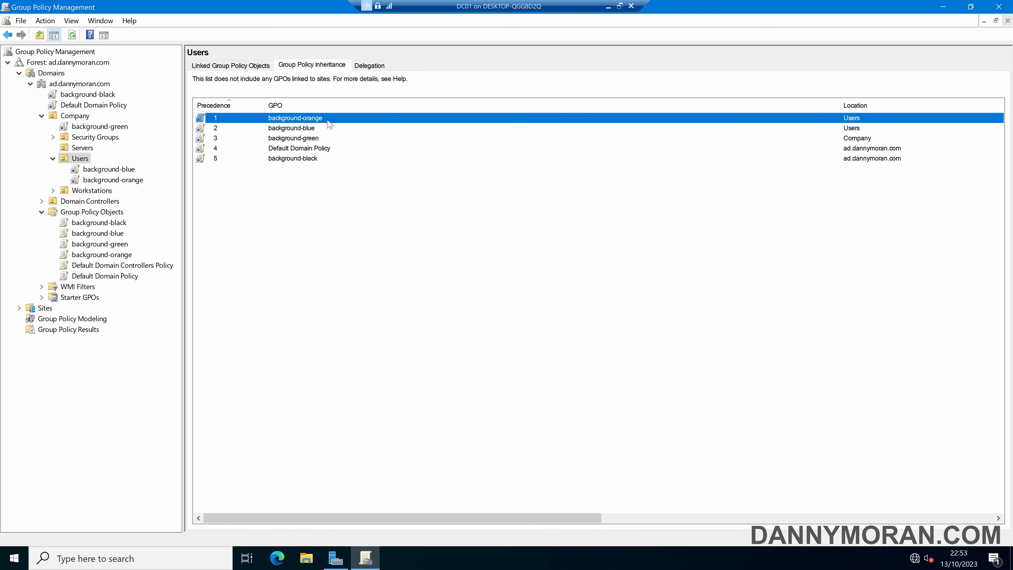
Step: Move background-blue up to link order 1 in the Users OU and review the resulting Group Policy inheritance
{"action": "left_click", "coordinate": [258, 71]}
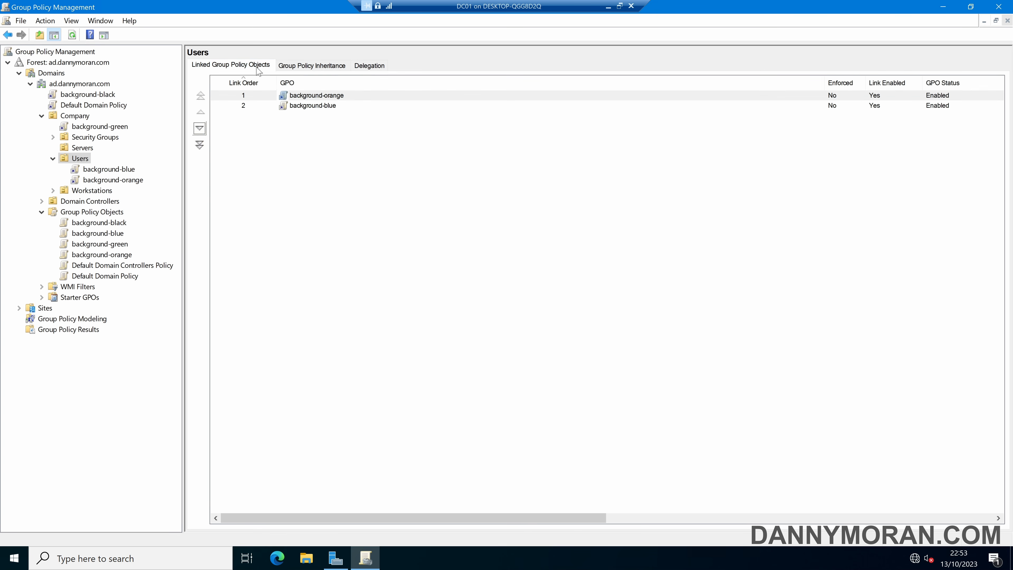
{"action": "left_click", "coordinate": [254, 106]}
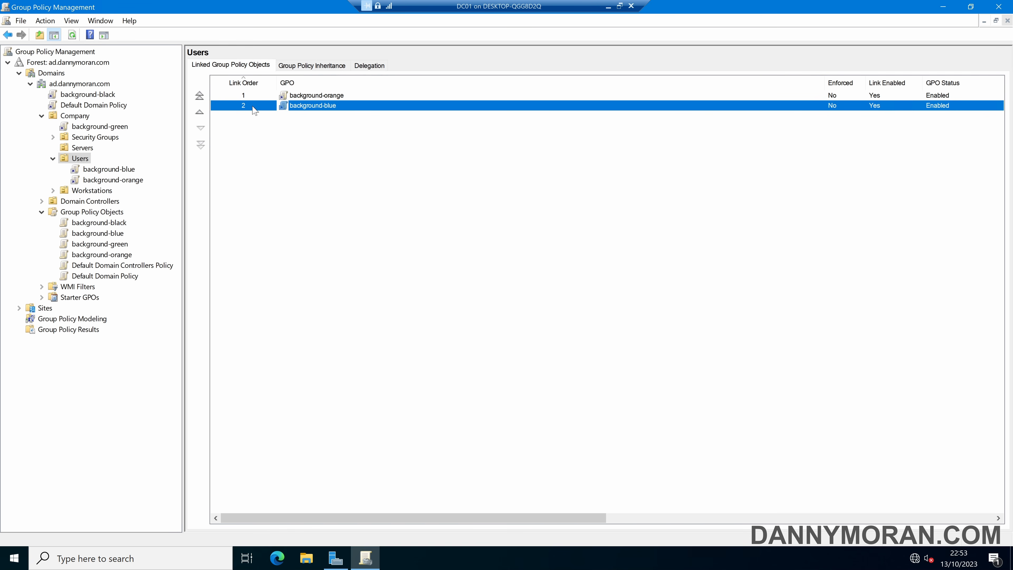
{"action": "left_click", "coordinate": [199, 112]}
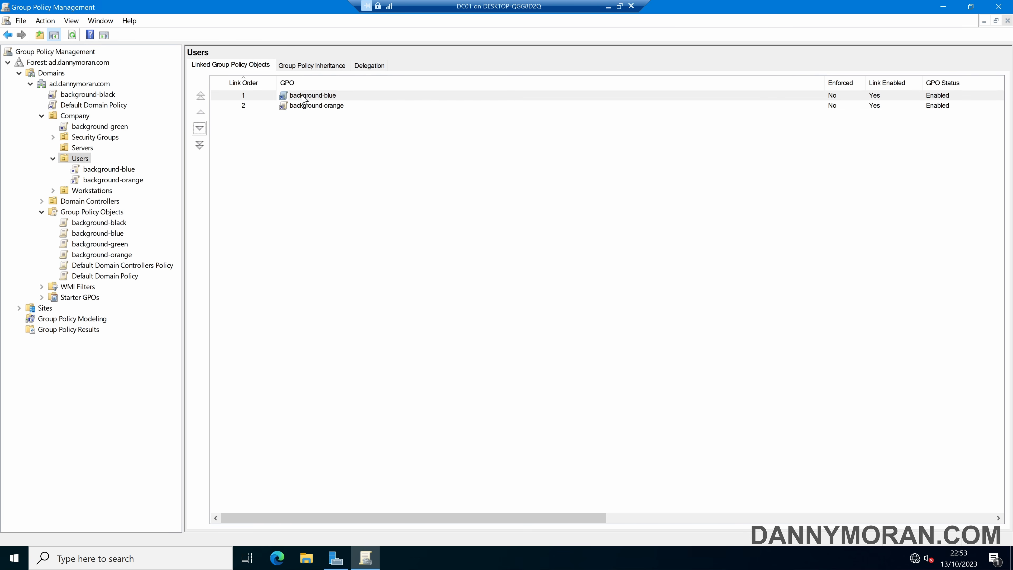
{"action": "left_click", "coordinate": [304, 66]}
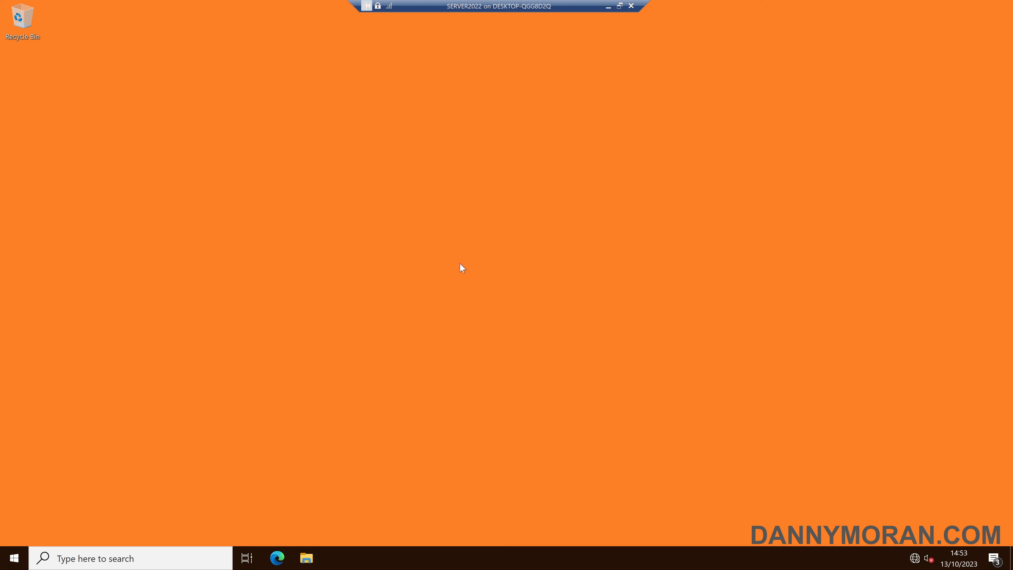
Step: Sign out of SERVER2022 again and log back in with the same domain user name and password to apply the reordered policies
{"action": "right_click", "coordinate": [14, 558]}
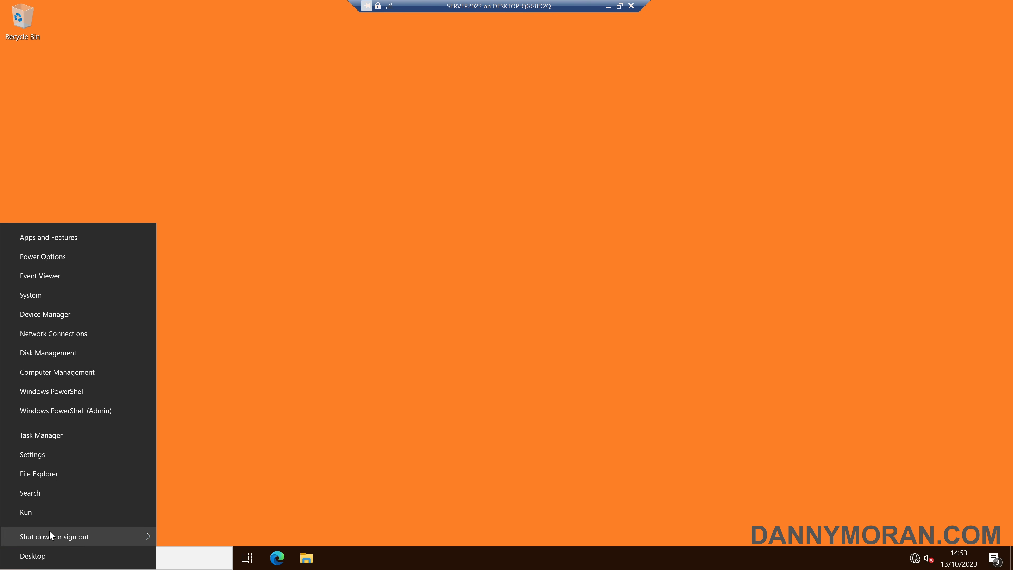
{"action": "mouse_move", "coordinate": [49, 531]}
{"action": "left_click", "coordinate": [188, 494]}
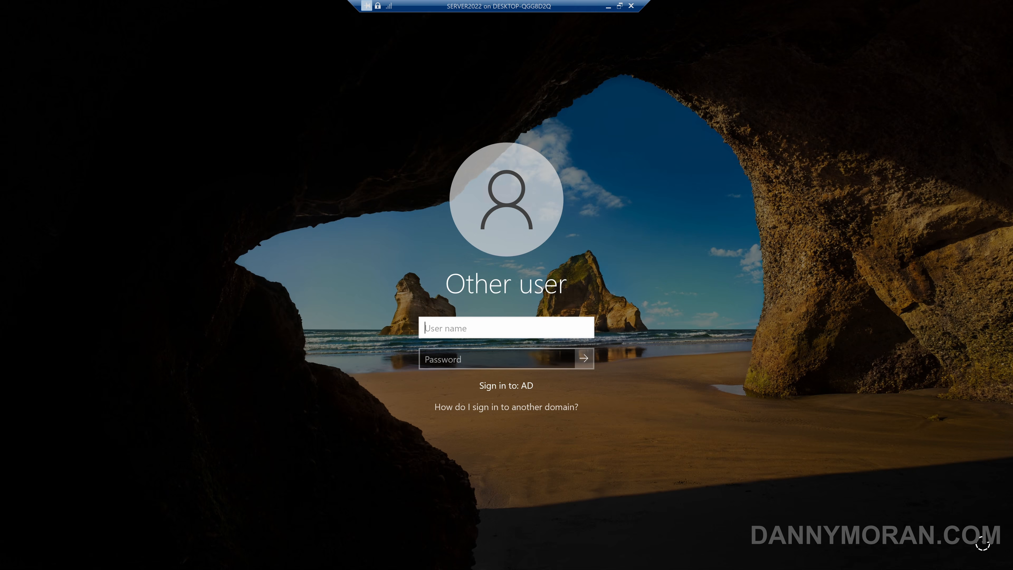
{"action": "type", "text": "Danny"}
{"action": "key", "text": "Tab"}
{"action": "type", "text": "************"}
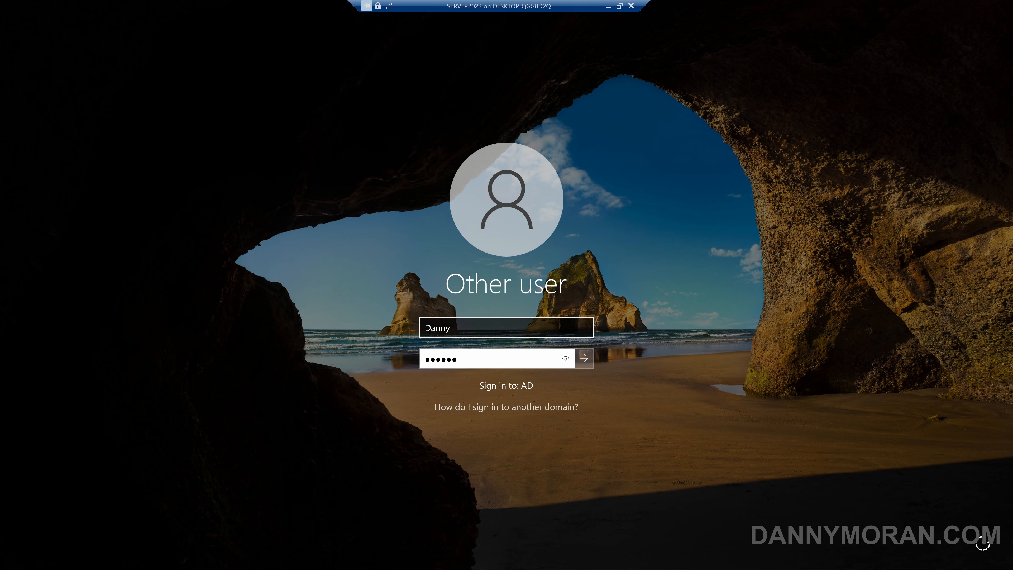
{"action": "key", "text": "Return"}
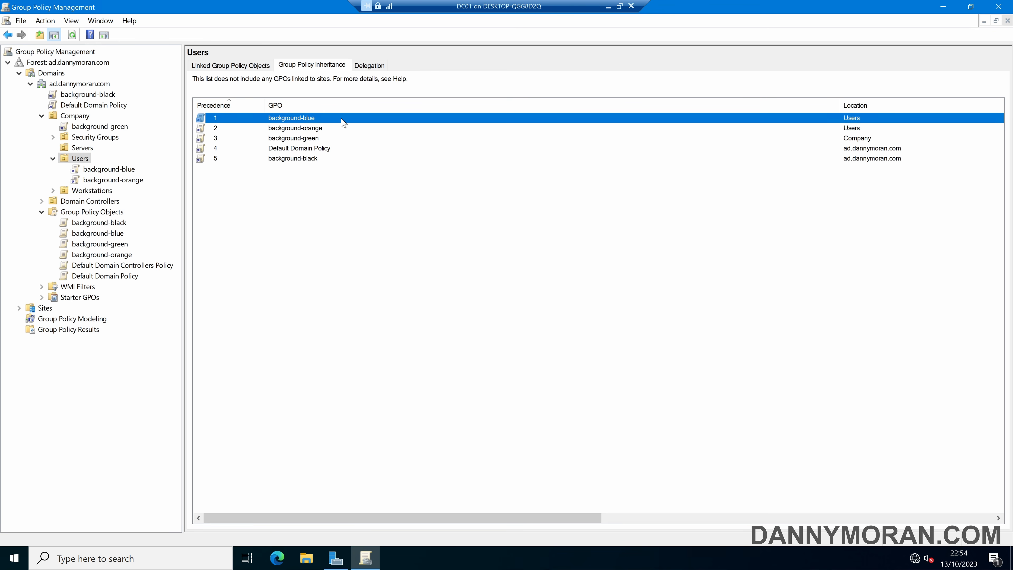
Step: On DC01, examine the precedence order of the GPOs inherited by the Users OU, starting from background-black
{"action": "left_click", "coordinate": [324, 185]}
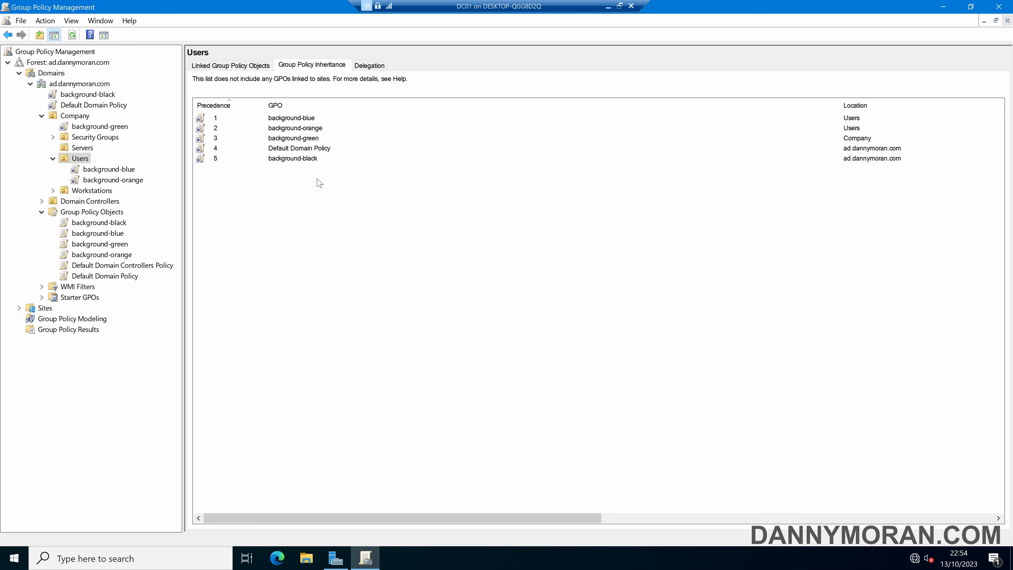
{"action": "left_click", "coordinate": [302, 159]}
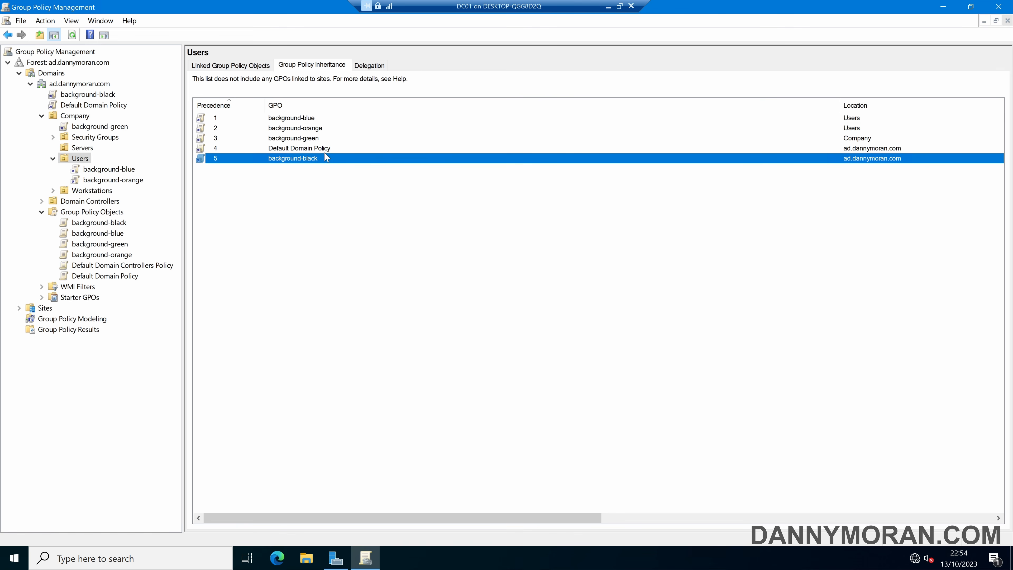
{"action": "key", "text": "Up"}
{"action": "left_click", "coordinate": [319, 159]}
{"action": "left_click", "coordinate": [321, 167]}
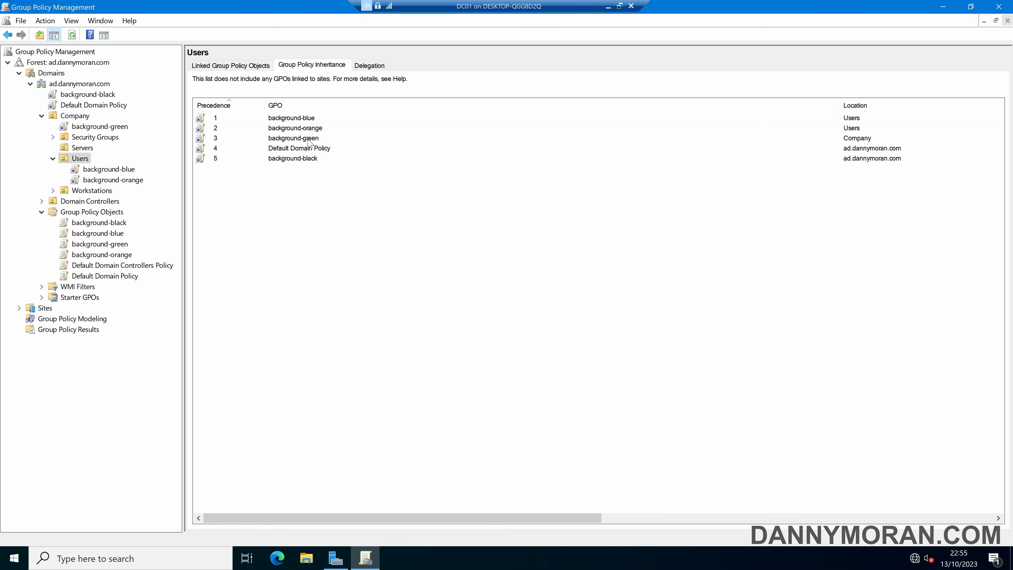
Step: Enforce the background-green link on the Company OU and check the Users OU's Group Policy inheritance
{"action": "right_click", "coordinate": [90, 127]}
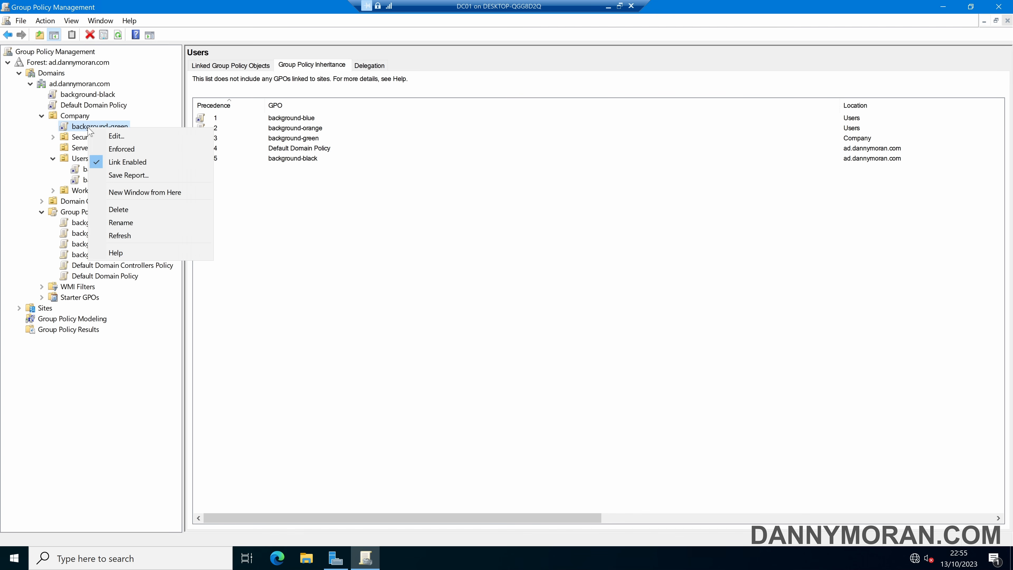
{"action": "left_click", "coordinate": [113, 149]}
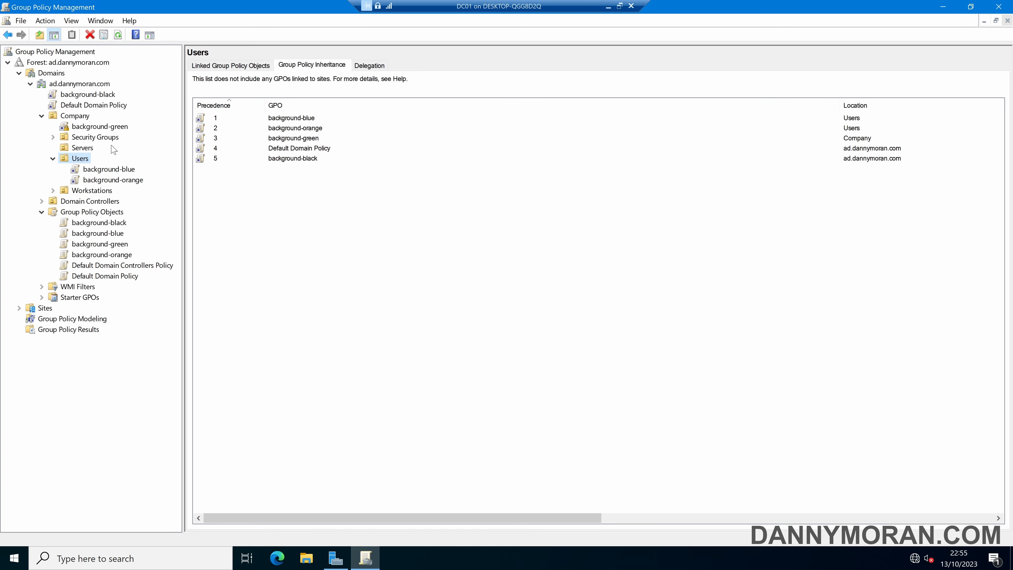
{"action": "left_click", "coordinate": [299, 204]}
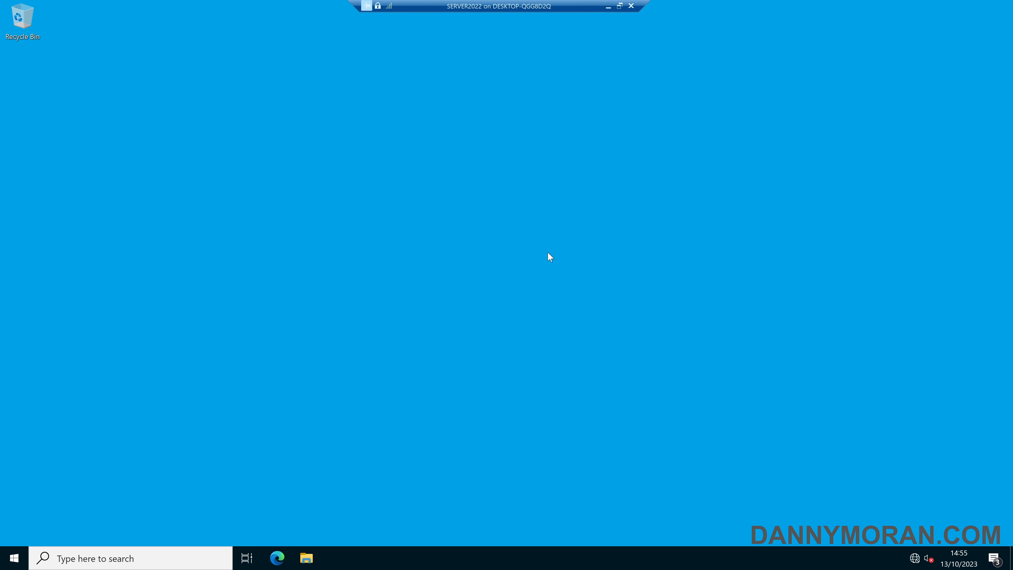
Step: Switch to SERVER2022, sign out, and log back in with the domain user name and password to apply the enforced background-green policy
{"action": "right_click", "coordinate": [14, 558]}
{"action": "mouse_move", "coordinate": [88, 515]}
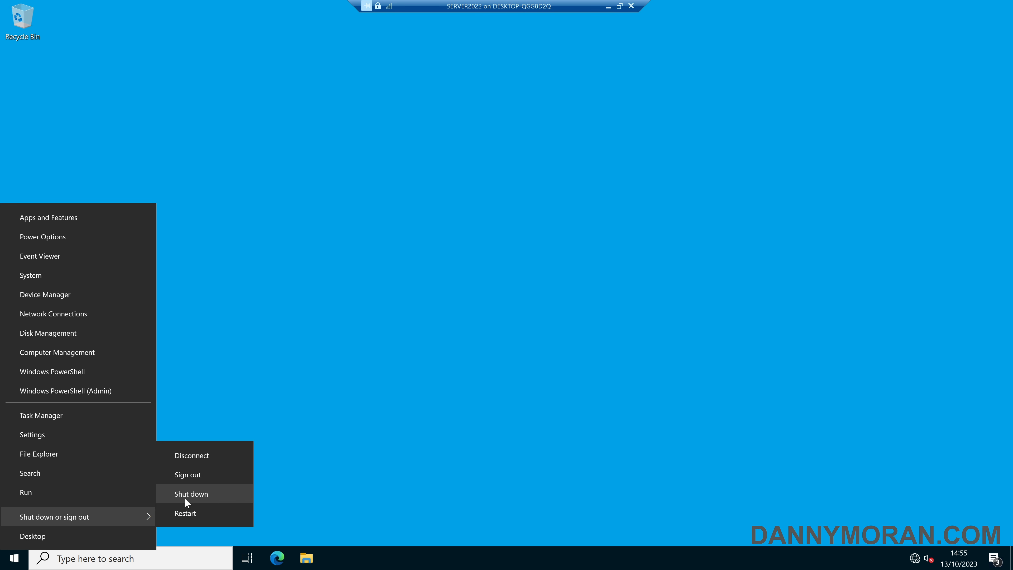
{"action": "left_click", "coordinate": [197, 475]}
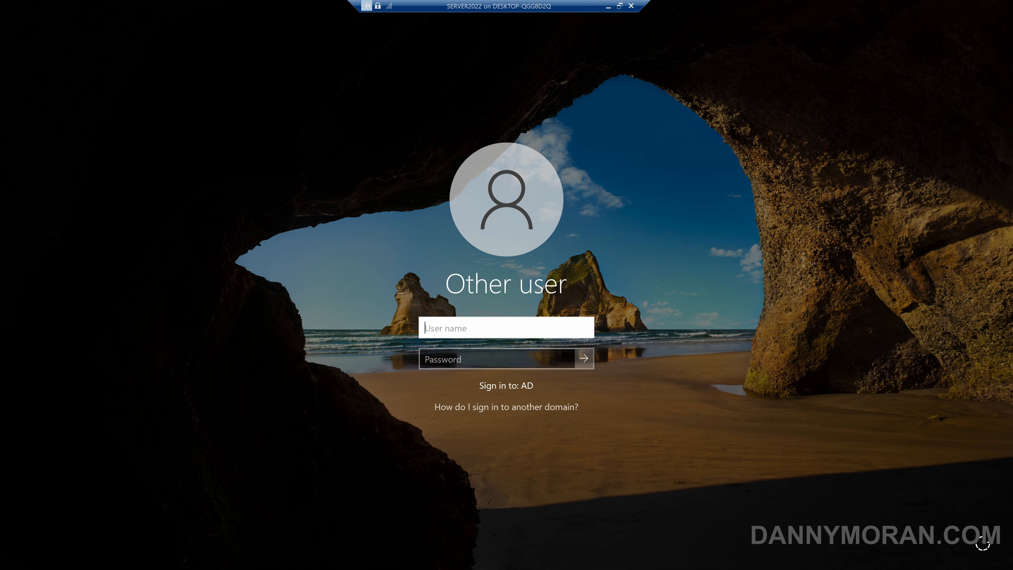
{"action": "type", "text": "Dann"}
{"action": "type", "text": "y"}
{"action": "key", "text": "Tab"}
{"action": "type", "text": "**********"}
{"action": "key", "text": "Return"}
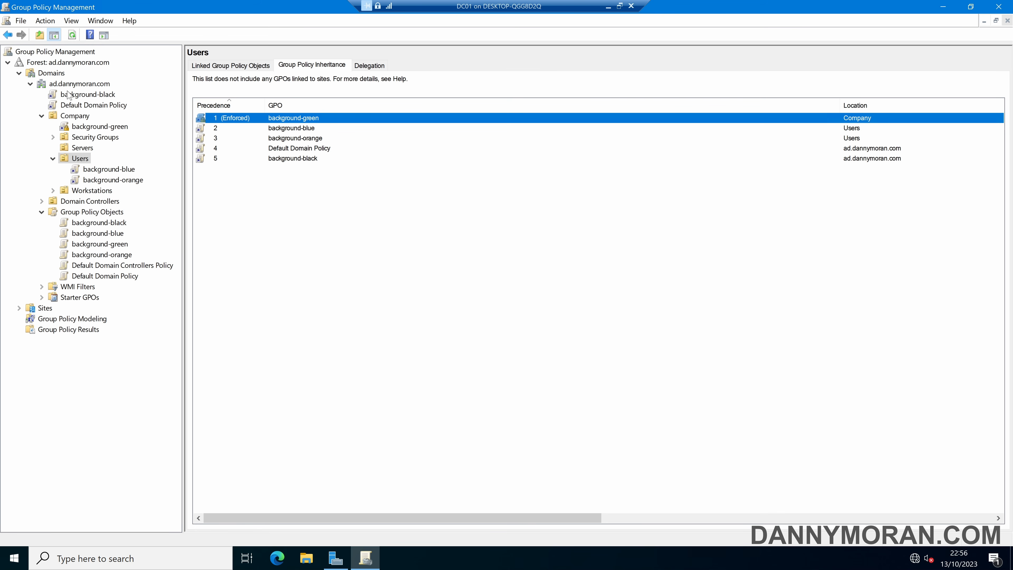
Step: Enforce the domain-level background-black link and the background-blue link in the Users OU
{"action": "right_click", "coordinate": [92, 97]}
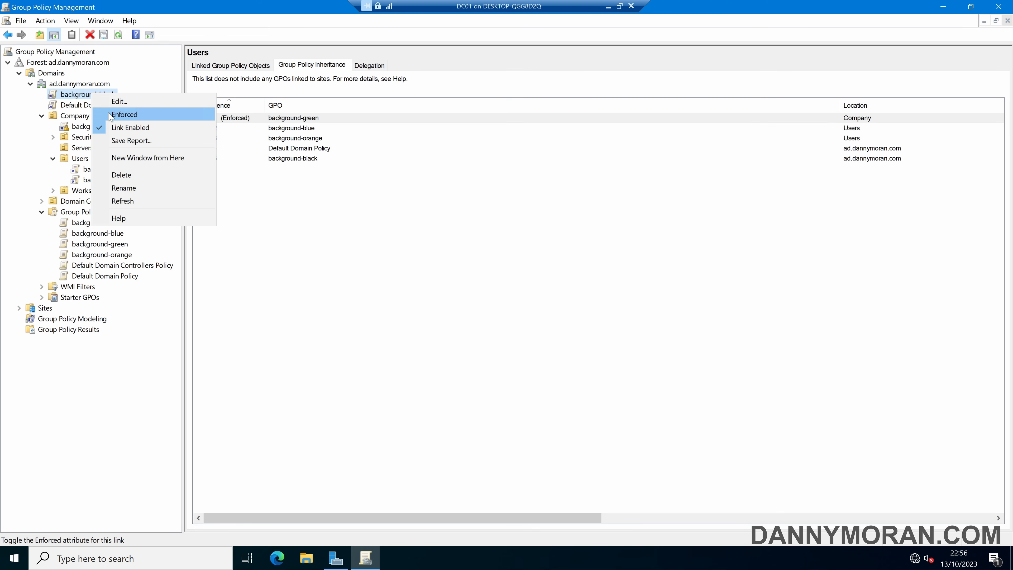
{"action": "left_click", "coordinate": [122, 113]}
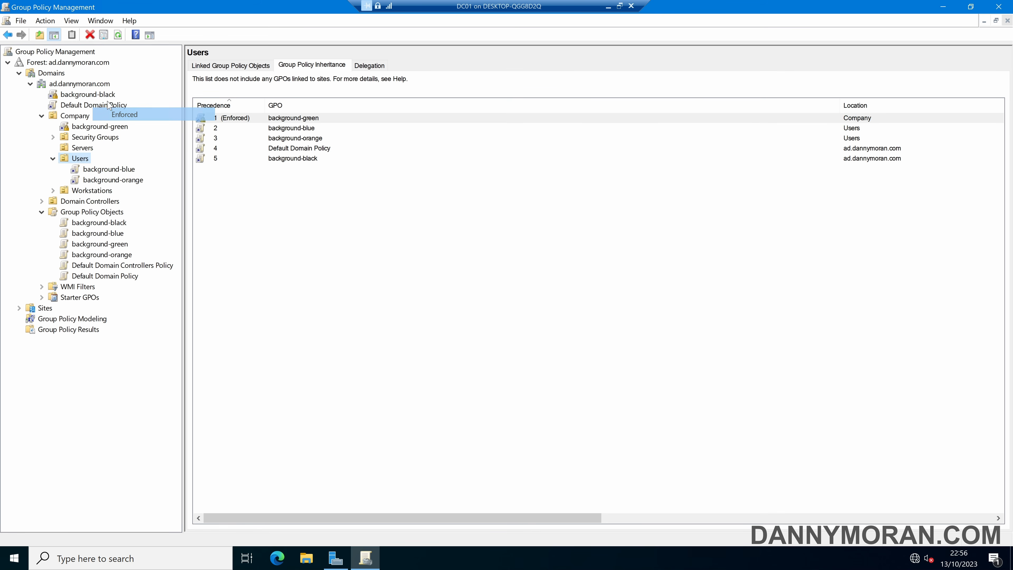
{"action": "right_click", "coordinate": [110, 169]}
{"action": "left_click", "coordinate": [143, 189]}
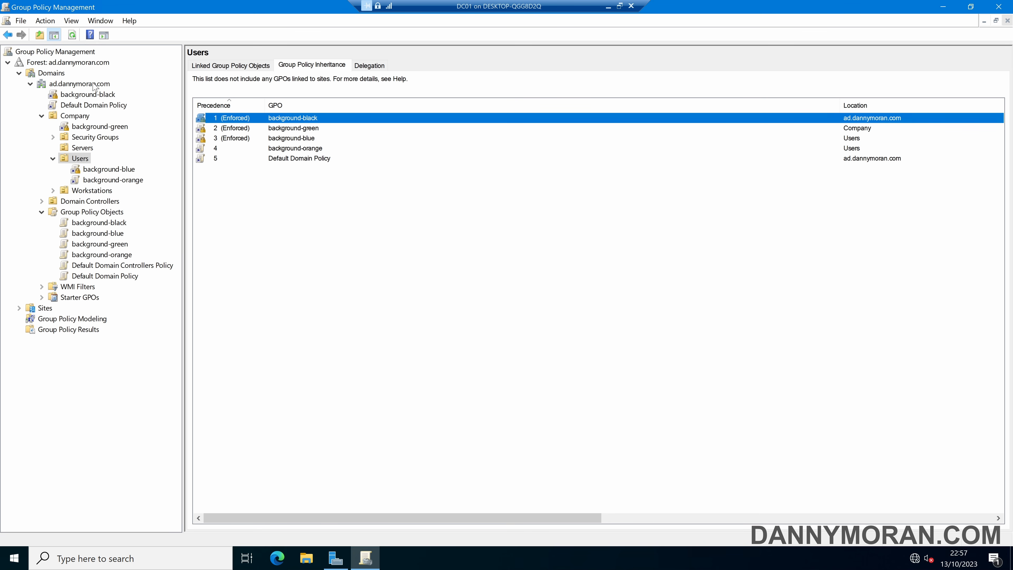
Step: Review the enforced links from the ad.dannymoran.com domain through background-green on Company to the Users OU's inheritance
{"action": "left_click", "coordinate": [94, 84]}
{"action": "left_click", "coordinate": [89, 127]}
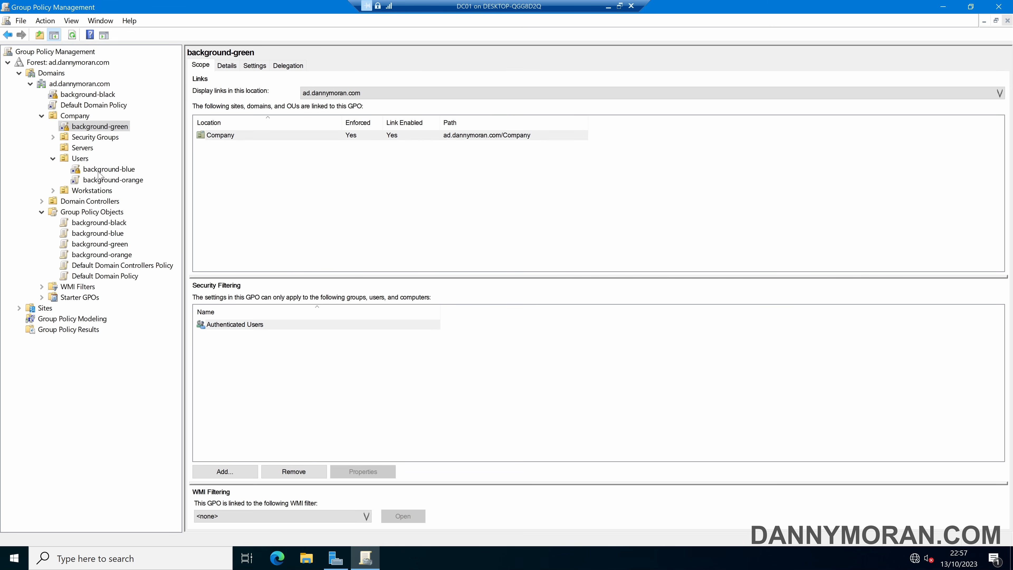
{"action": "left_click", "coordinate": [80, 158]}
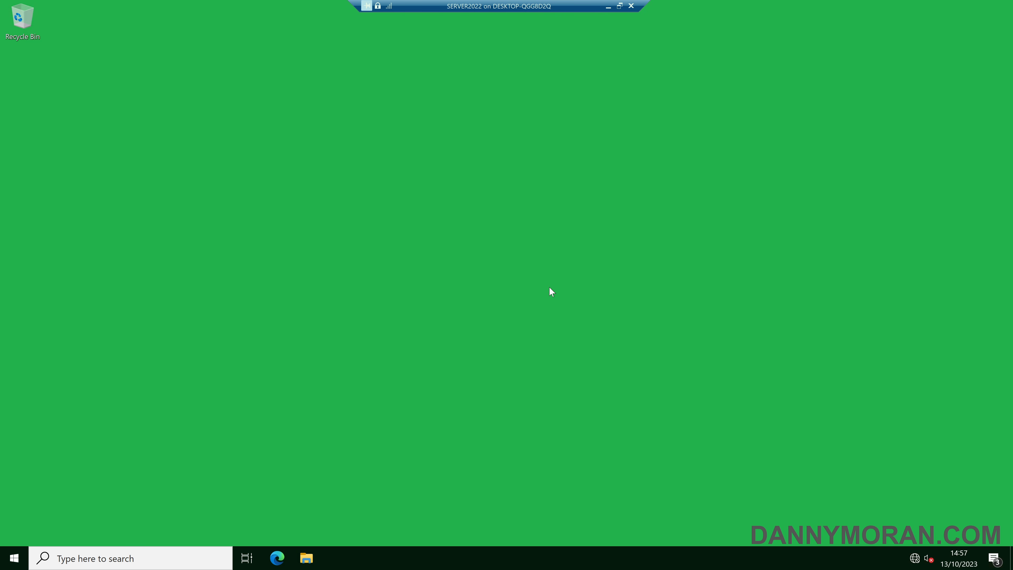
Step: Sign out of SERVER2022 and log back in with the domain user name and password to test all three enforced links
{"action": "right_click", "coordinate": [14, 558]}
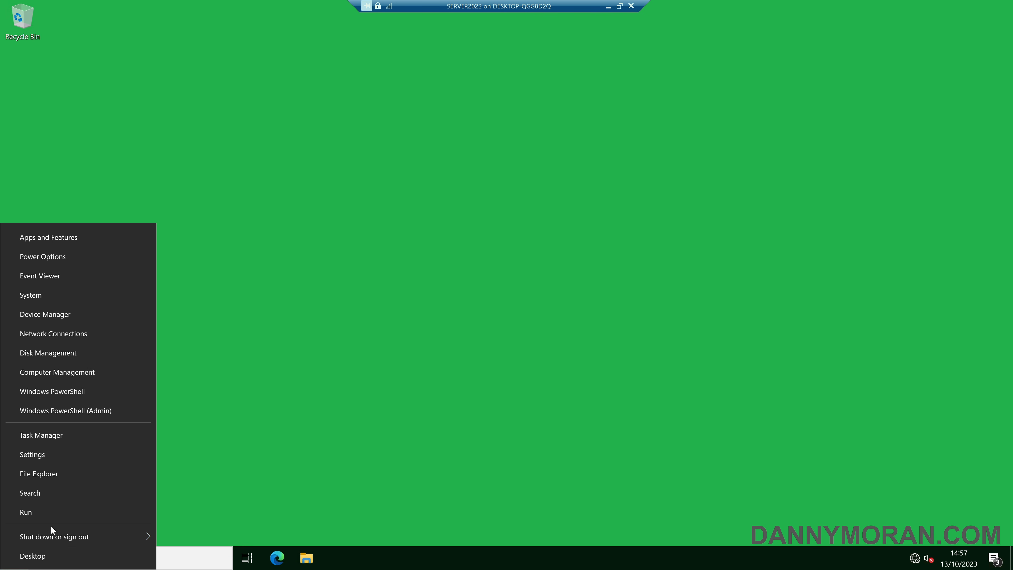
{"action": "mouse_move", "coordinate": [128, 532]}
{"action": "left_click", "coordinate": [221, 499]}
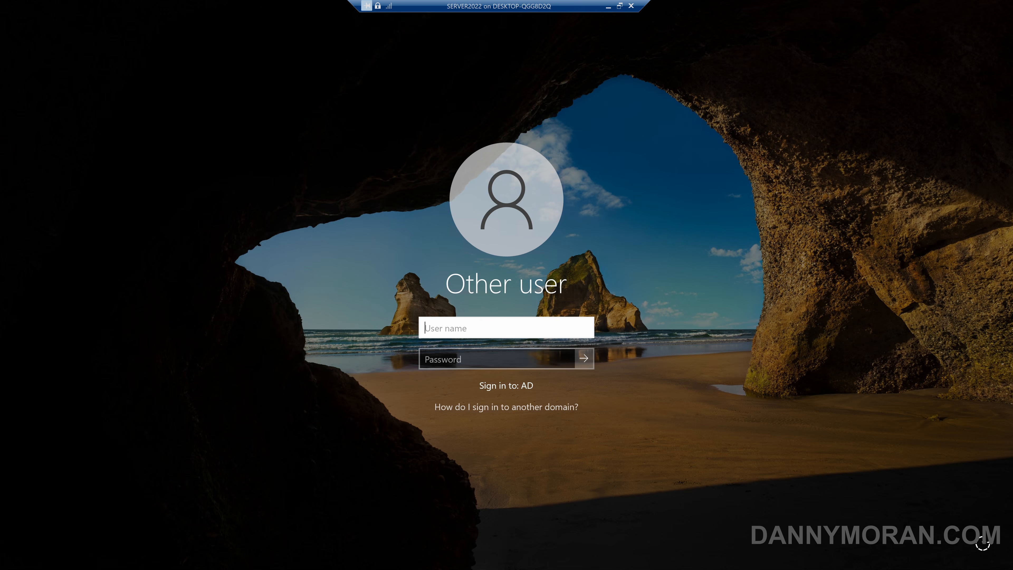
{"action": "type", "text": "Danny"}
{"action": "key", "text": "Tab"}
{"action": "type", "text": "******"}
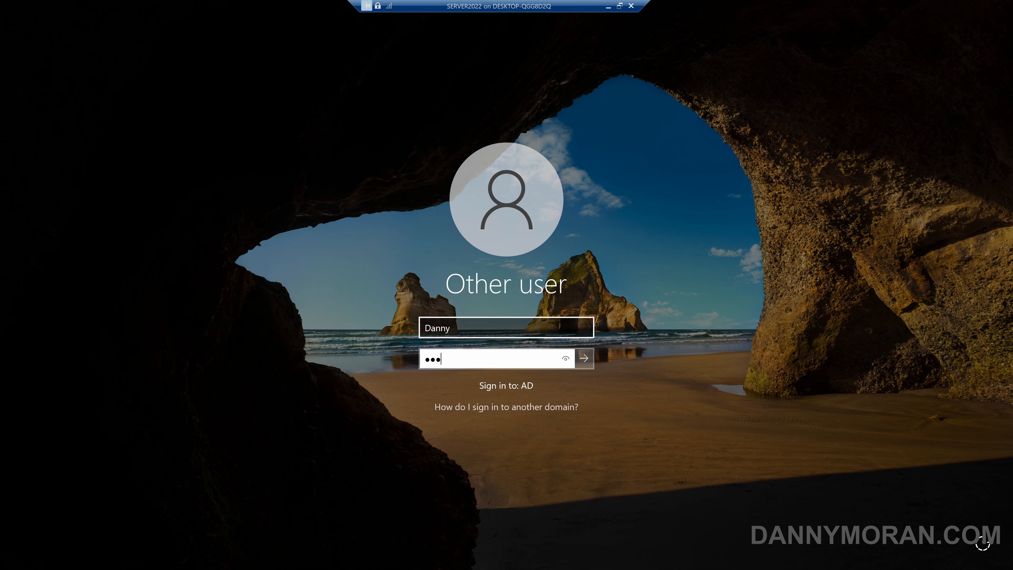
{"action": "type", "text": "****"}
{"action": "key", "text": "Return"}
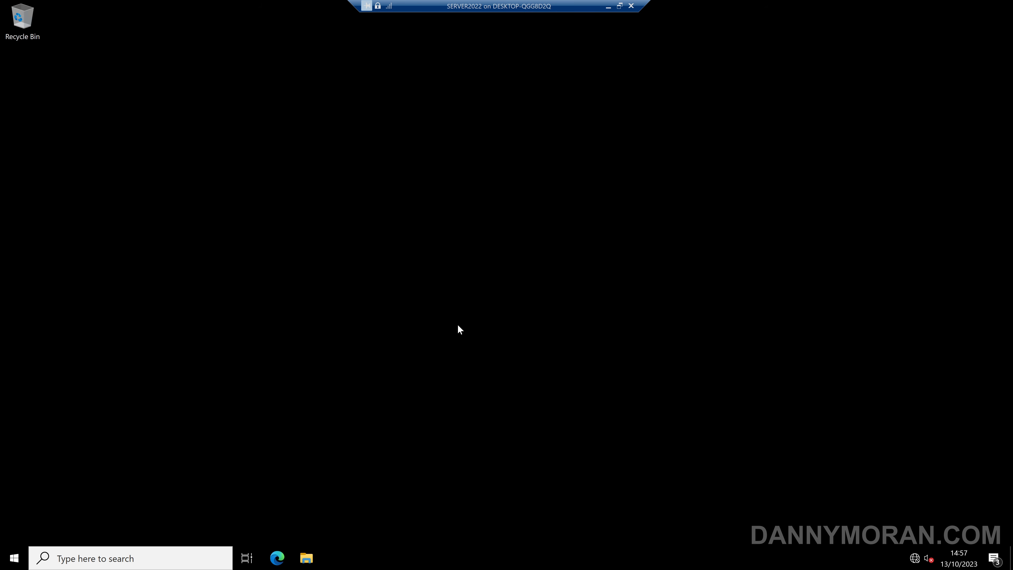
Step: Run gpresult /r in a Command Prompt on SERVER2022 and examine the Applied Group Policy Objects under User Settings
{"action": "key", "text": "super"}
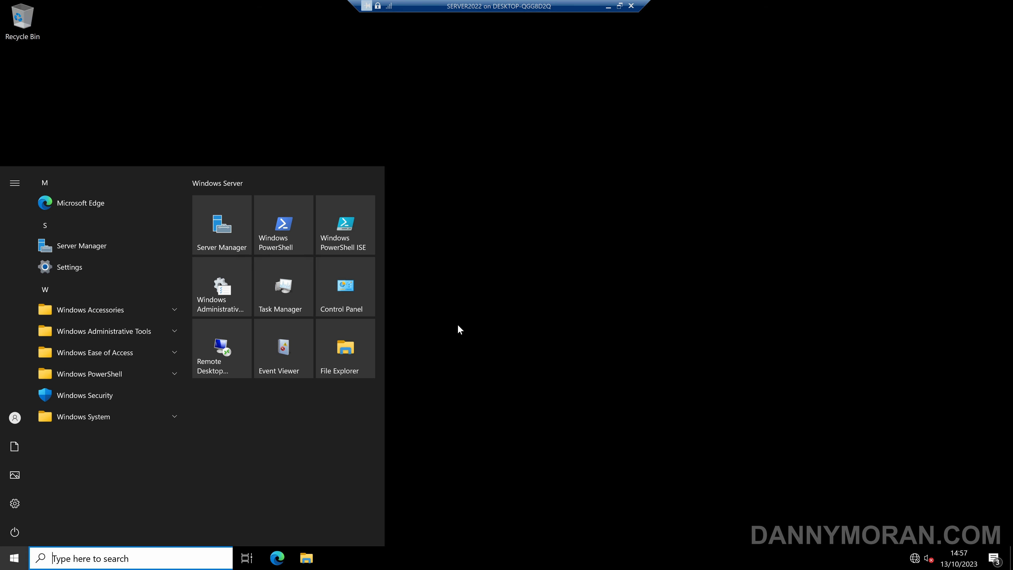
{"action": "type", "text": "cmd"}
{"action": "key", "text": "Return"}
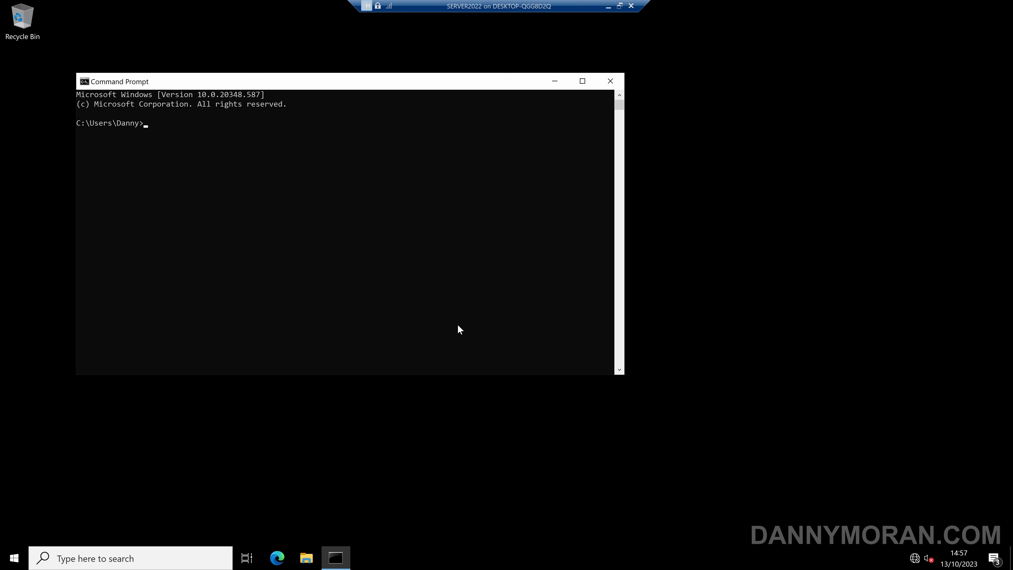
{"action": "type", "text": "gpresult /r"}
{"action": "key", "text": "Return"}
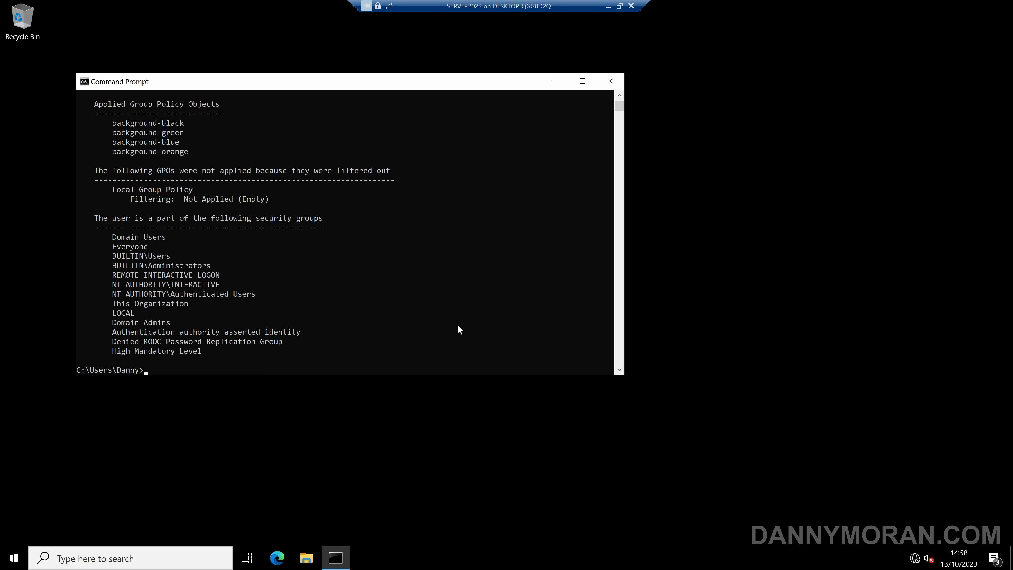
{"action": "scroll", "coordinate": [340, 330], "scroll_direction": "up", "scroll_amount": 3}
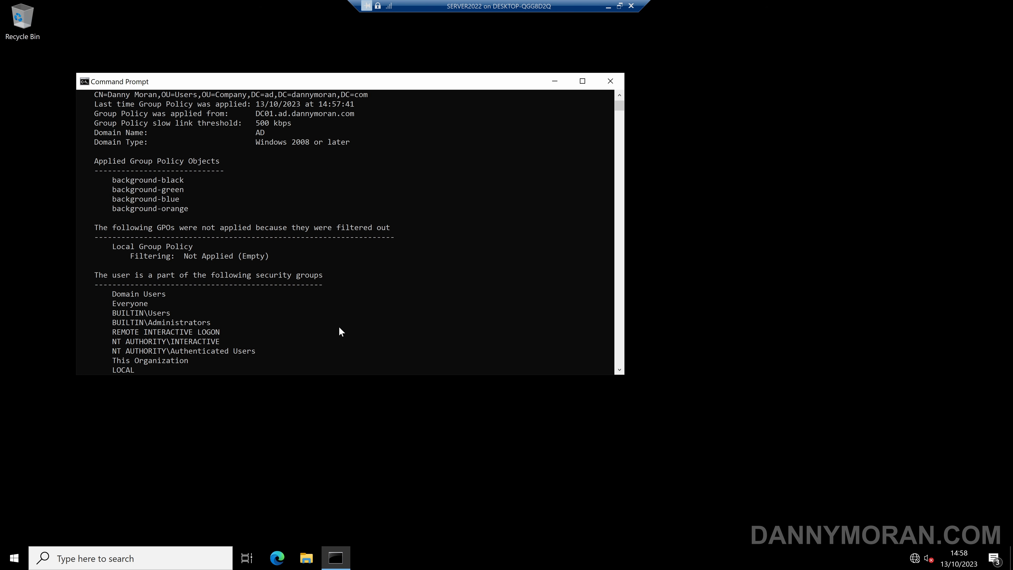
{"action": "scroll", "coordinate": [340, 330], "scroll_direction": "up", "scroll_amount": 1}
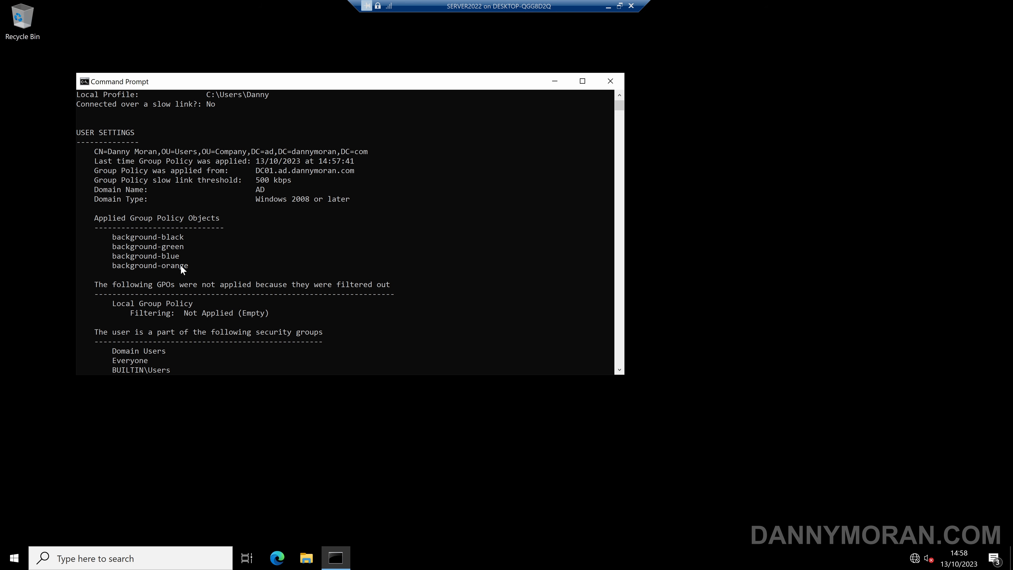
{"action": "scroll", "coordinate": [180, 265], "scroll_direction": "down", "scroll_amount": 2}
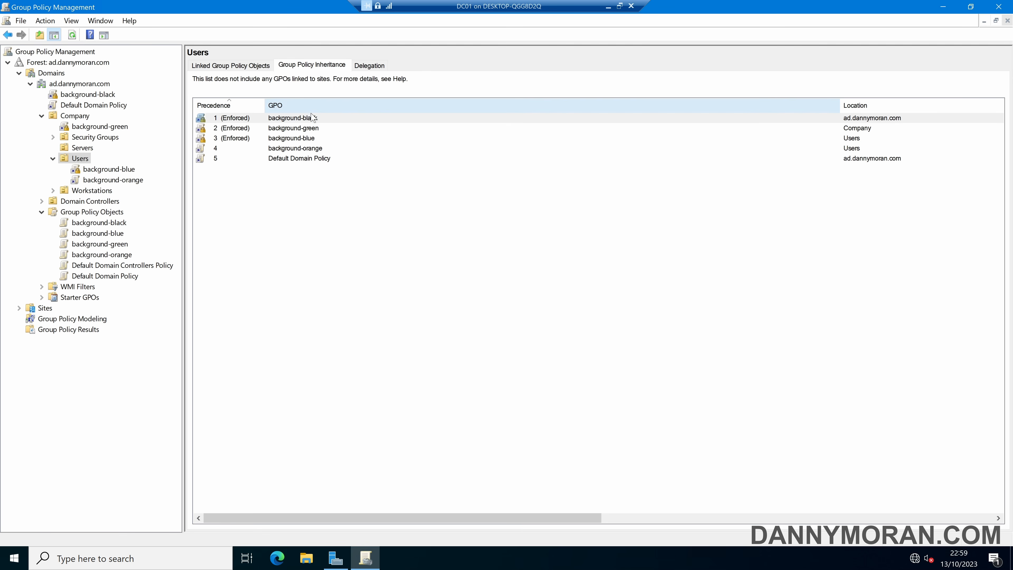
Step: On DC01, compare the Users OU's inheritance order with the gpresult list, going from background-black through background-orange
{"action": "left_click", "coordinate": [319, 120]}
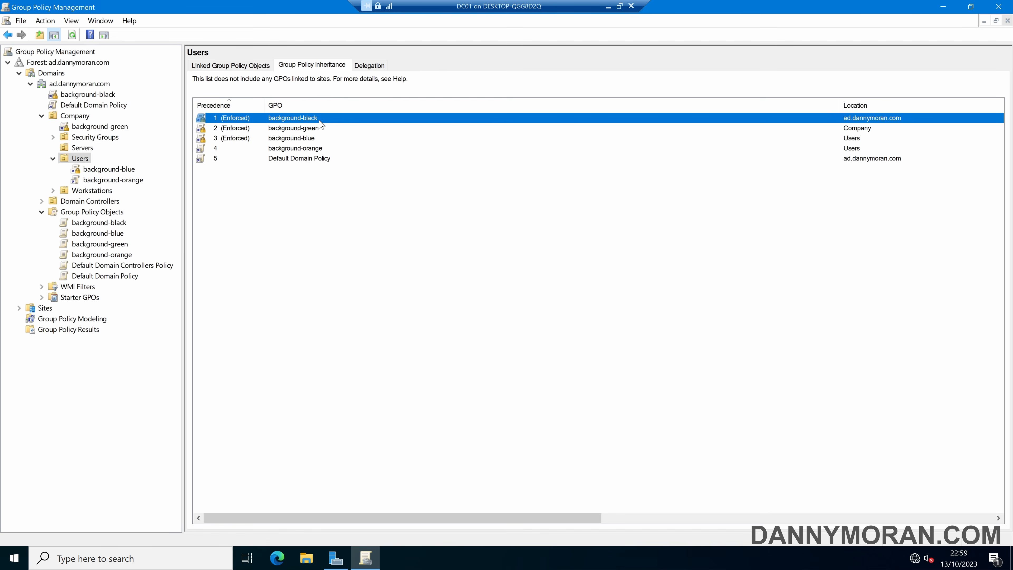
{"action": "left_click", "coordinate": [317, 129]}
{"action": "left_click", "coordinate": [315, 138]}
{"action": "left_click", "coordinate": [318, 149]}
{"action": "left_click", "coordinate": [329, 175]}
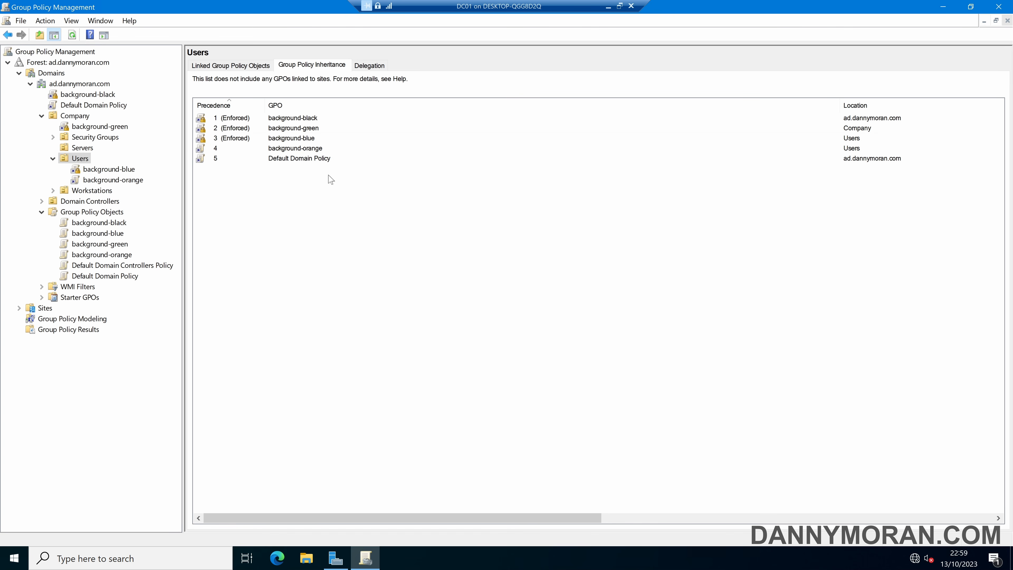